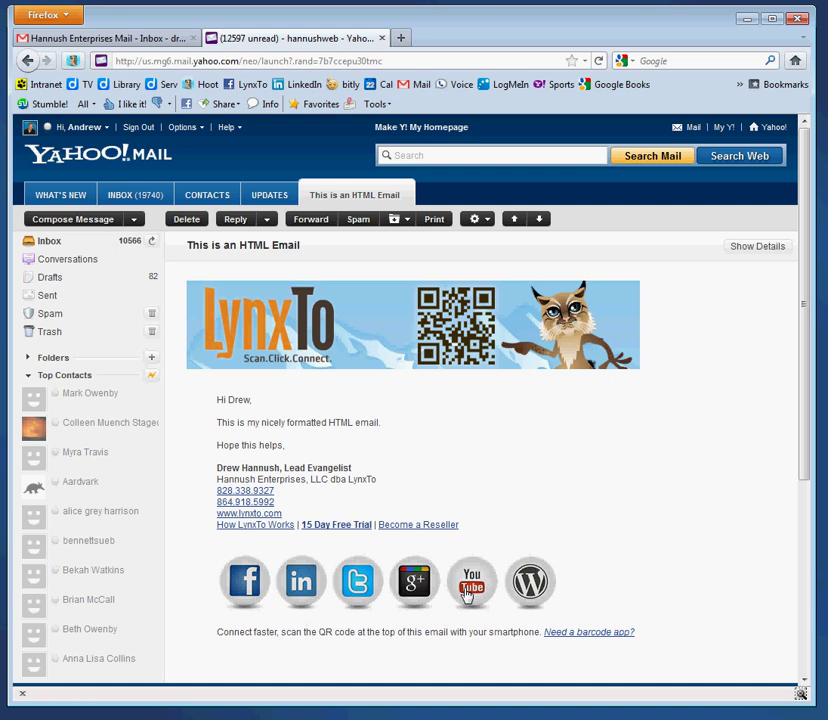
Switch from the Yahoo Mail tab to the Hannush Enterprises Gmail inbox.
{"action": "left_click", "coordinate": [136, 42]}
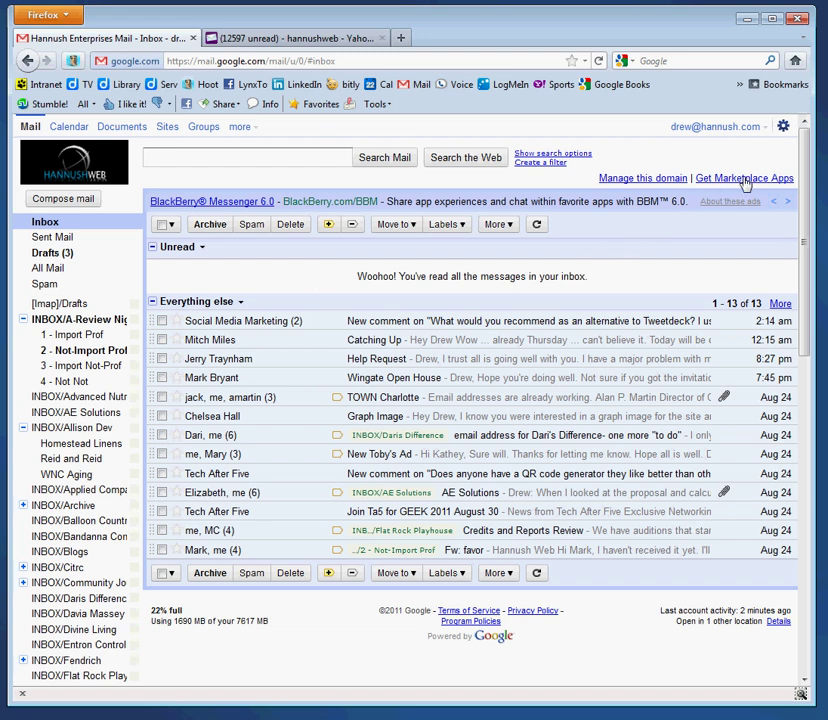
Open Gmail's Mail settings on the Labs tab.
{"action": "left_click", "coordinate": [784, 129]}
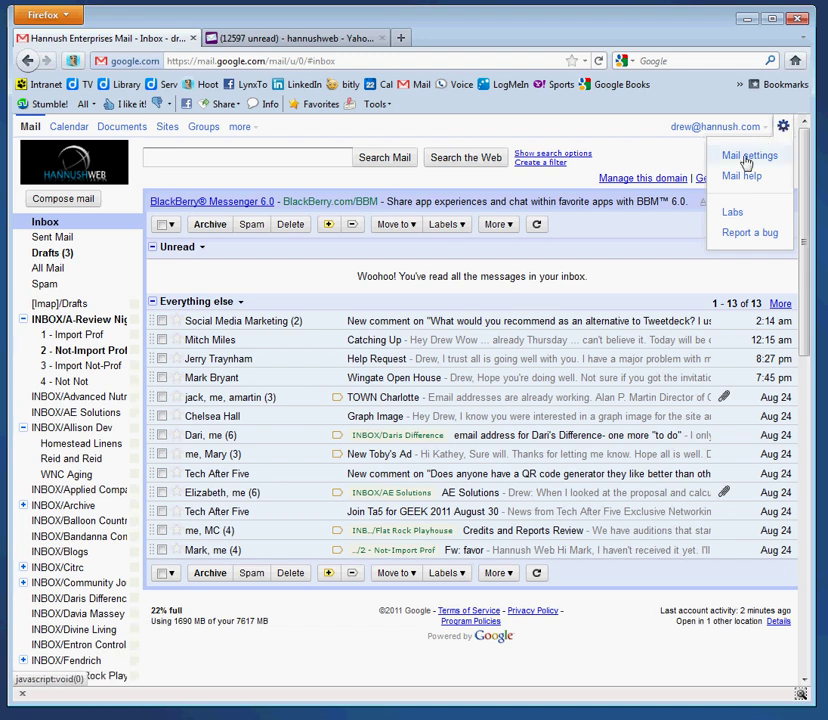
{"action": "left_click", "coordinate": [746, 157]}
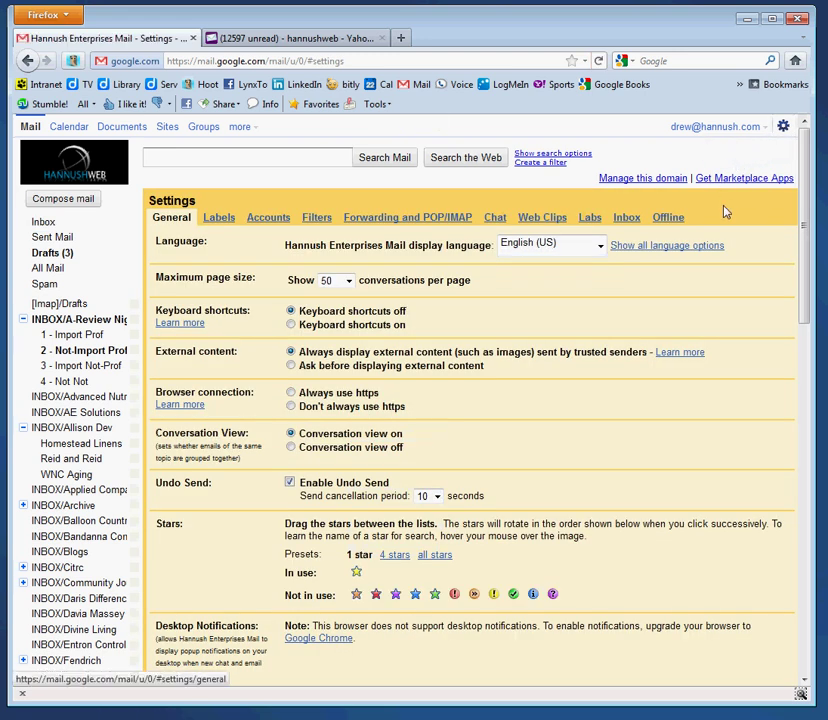
{"action": "left_click", "coordinate": [591, 222]}
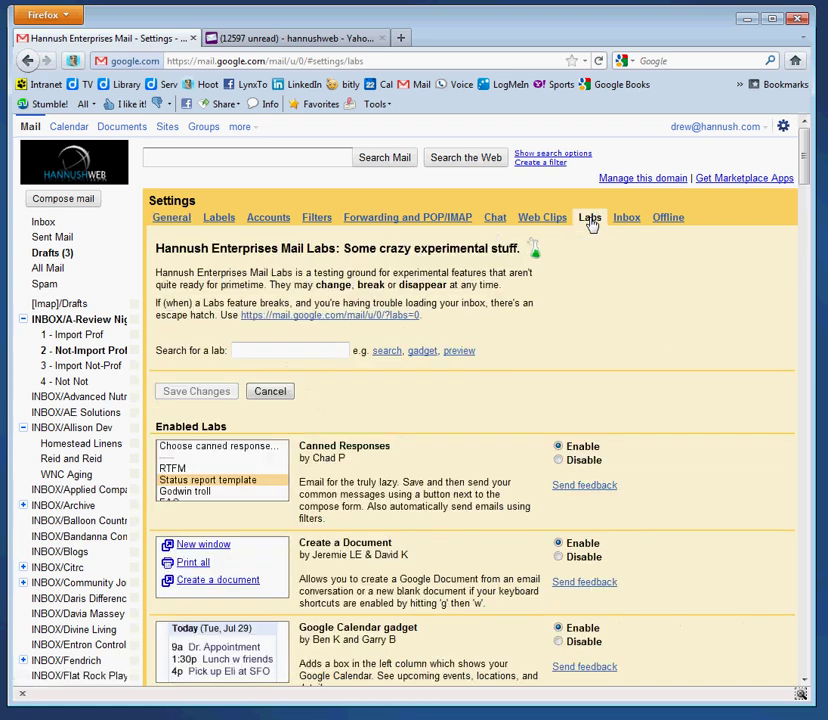
Scroll through the Labs list to confirm Inserting images and Signature tweaks are enabled.
{"action": "scroll", "coordinate": [450, 343], "scroll_direction": "down", "scroll_amount": 5}
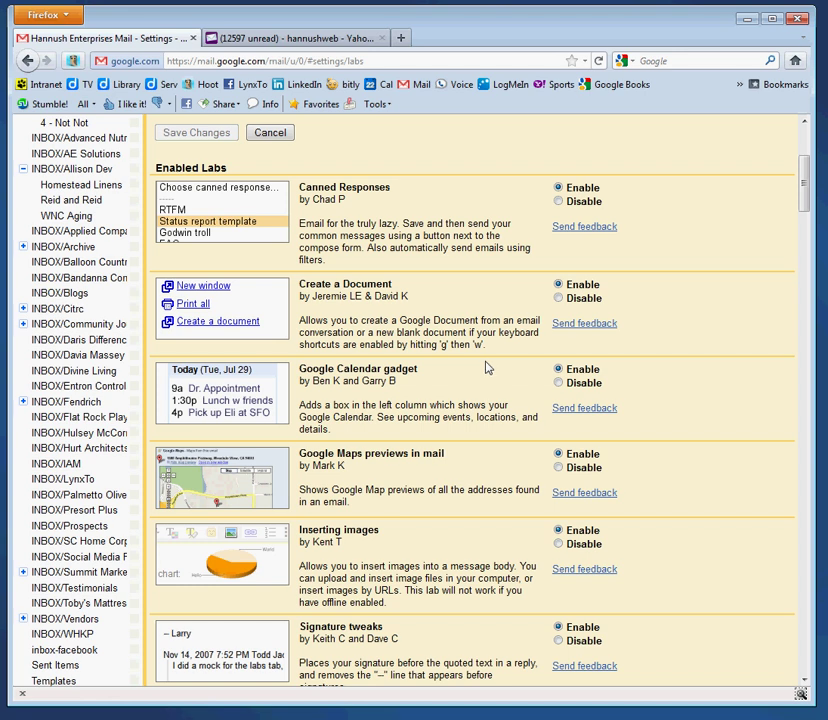
{"action": "scroll", "coordinate": [488, 363], "scroll_direction": "down", "scroll_amount": 5}
{"action": "scroll", "coordinate": [487, 363], "scroll_direction": "up", "scroll_amount": 3}
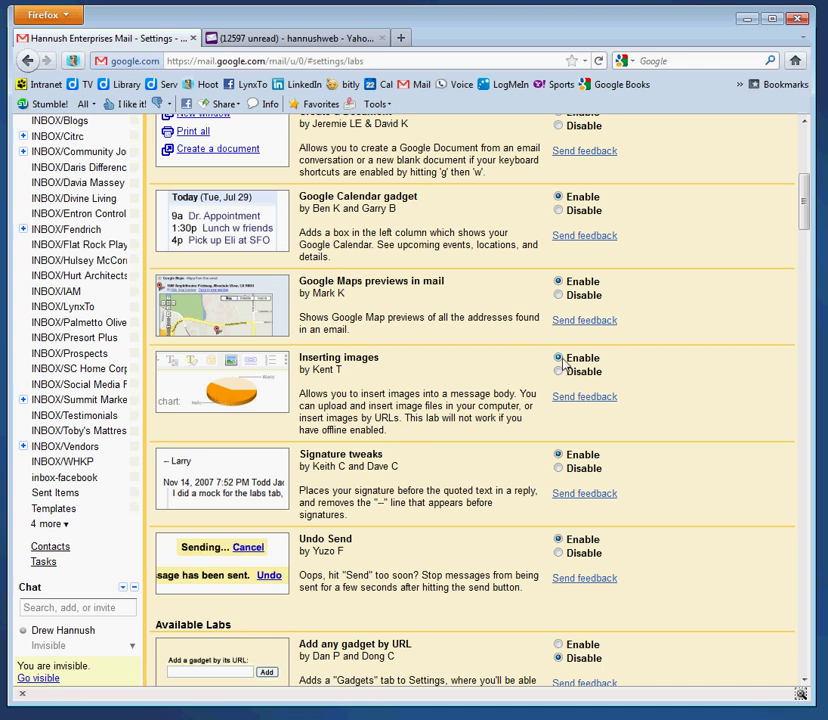
{"action": "scroll", "coordinate": [562, 362], "scroll_direction": "up", "scroll_amount": 3}
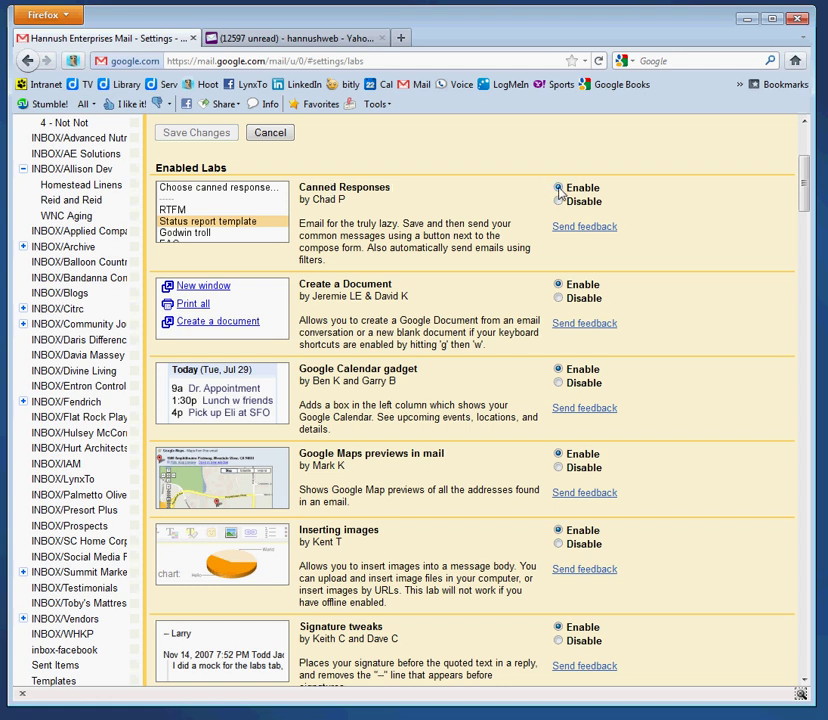
{"action": "scroll", "coordinate": [558, 193], "scroll_direction": "down", "scroll_amount": 5}
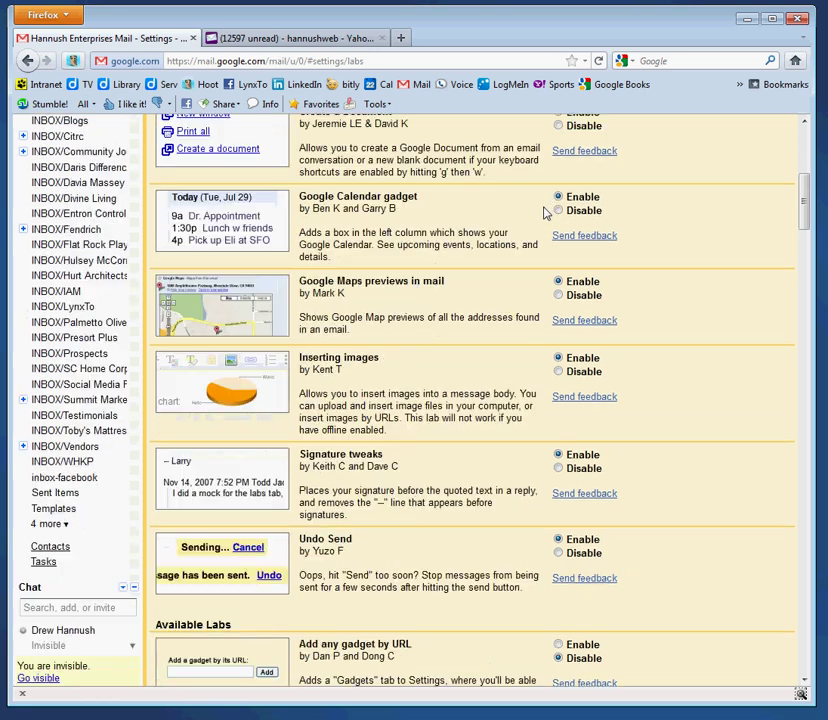
{"action": "scroll", "coordinate": [538, 216], "scroll_direction": "up", "scroll_amount": 3}
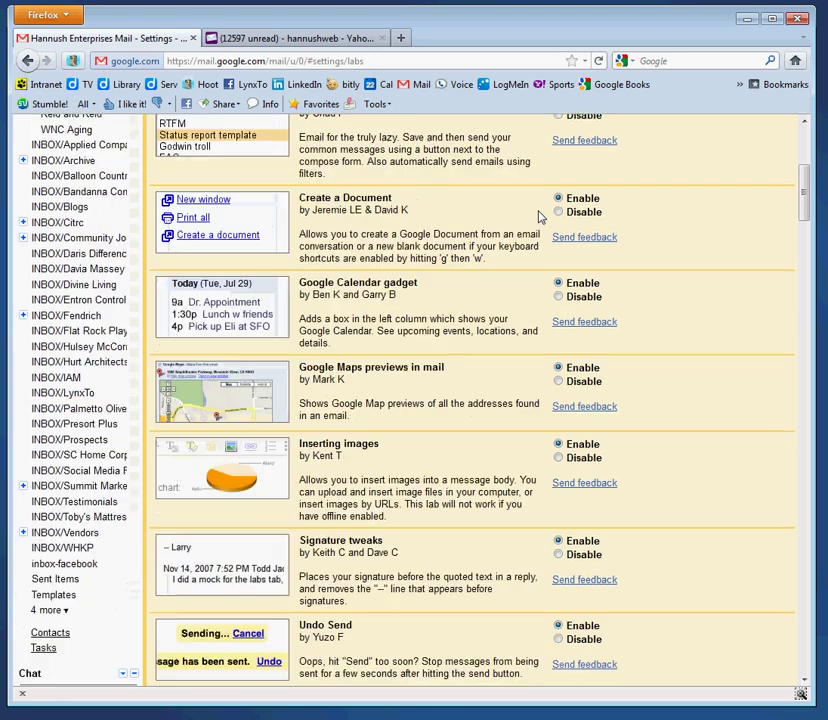
{"action": "scroll", "coordinate": [538, 216], "scroll_direction": "down", "scroll_amount": 3}
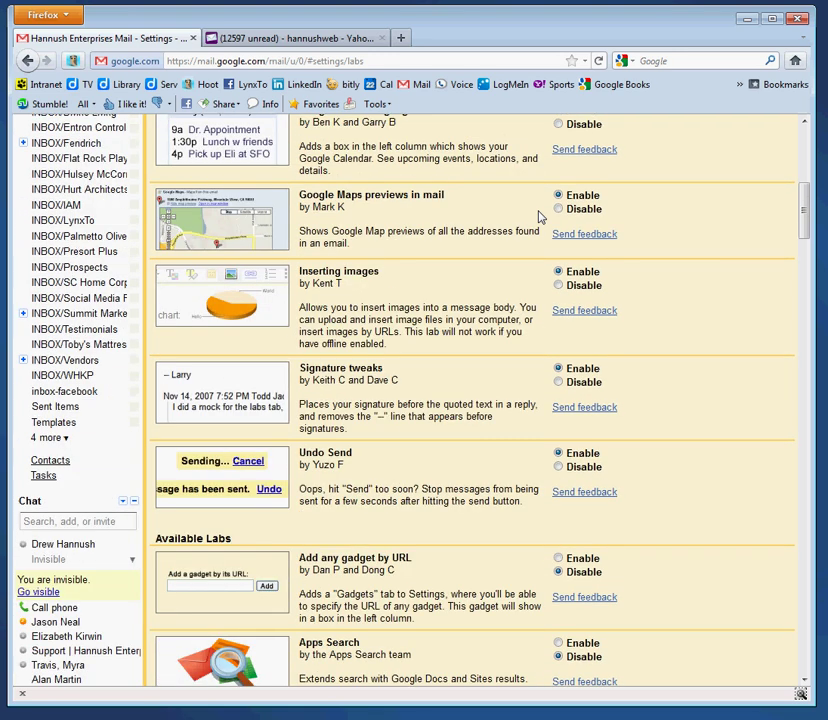
{"action": "scroll", "coordinate": [538, 216], "scroll_direction": "down", "scroll_amount": 2}
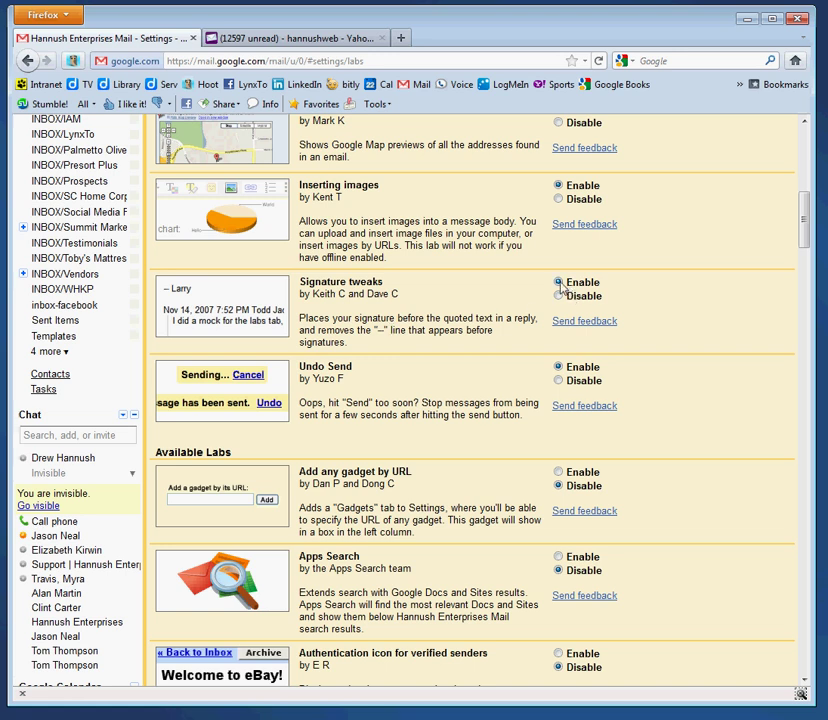
{"action": "scroll", "coordinate": [711, 332], "scroll_direction": "up", "scroll_amount": 10}
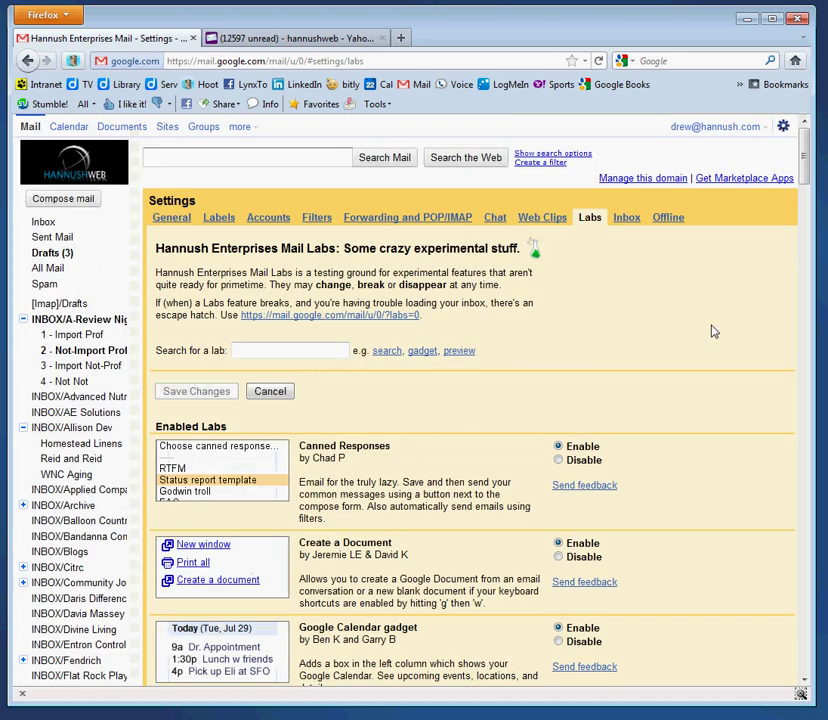
{"action": "scroll", "coordinate": [711, 332], "scroll_direction": "down", "scroll_amount": 20}
{"action": "scroll", "coordinate": [707, 328], "scroll_direction": "down", "scroll_amount": 15}
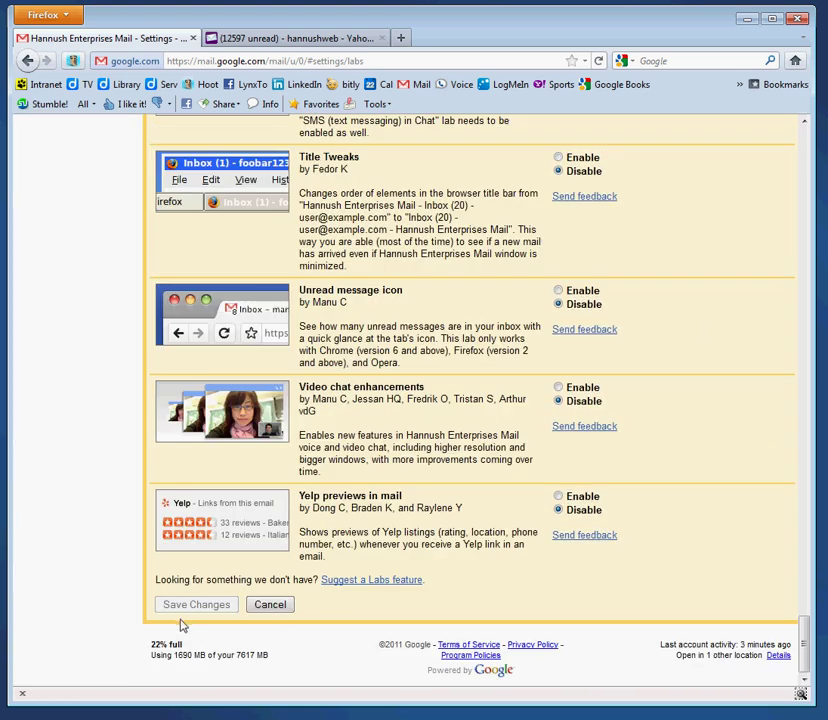
{"action": "scroll", "coordinate": [621, 395], "scroll_direction": "up", "scroll_amount": 10}
{"action": "scroll", "coordinate": [621, 397], "scroll_direction": "up", "scroll_amount": 20}
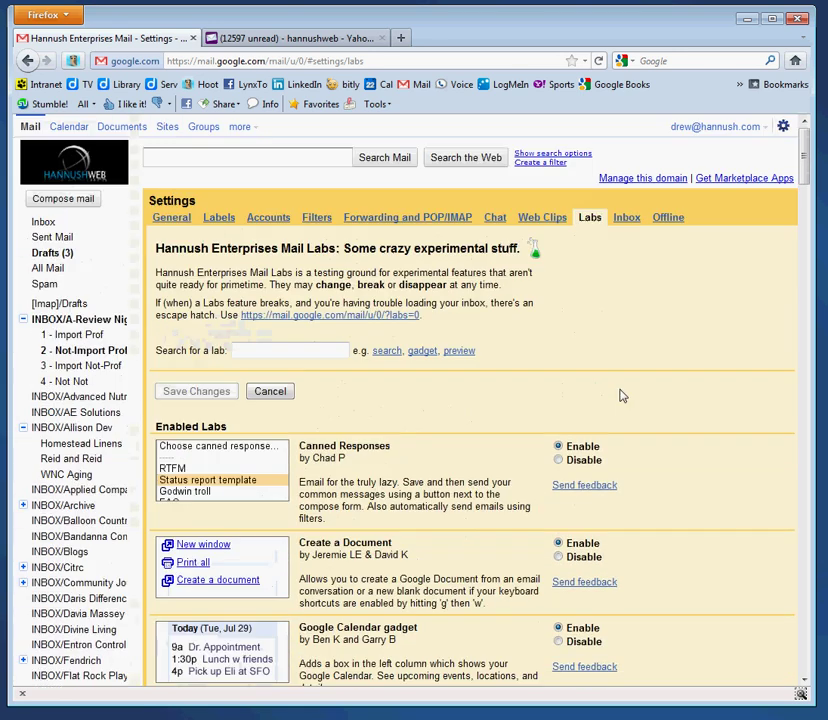
Start a new message and insert the Desktop's hannush-banner image into the body.
{"action": "left_click", "coordinate": [67, 204]}
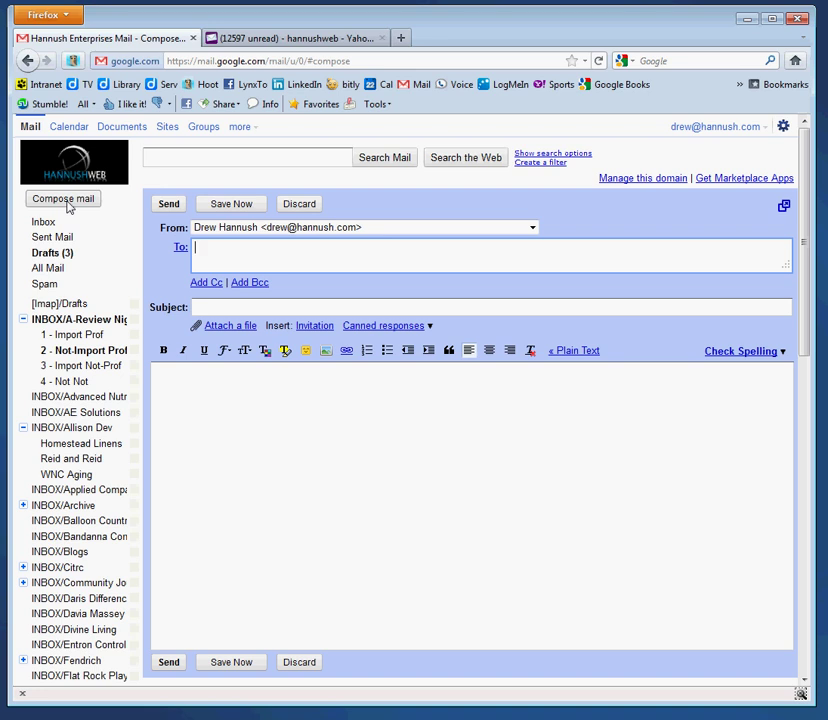
{"action": "left_click", "coordinate": [227, 403]}
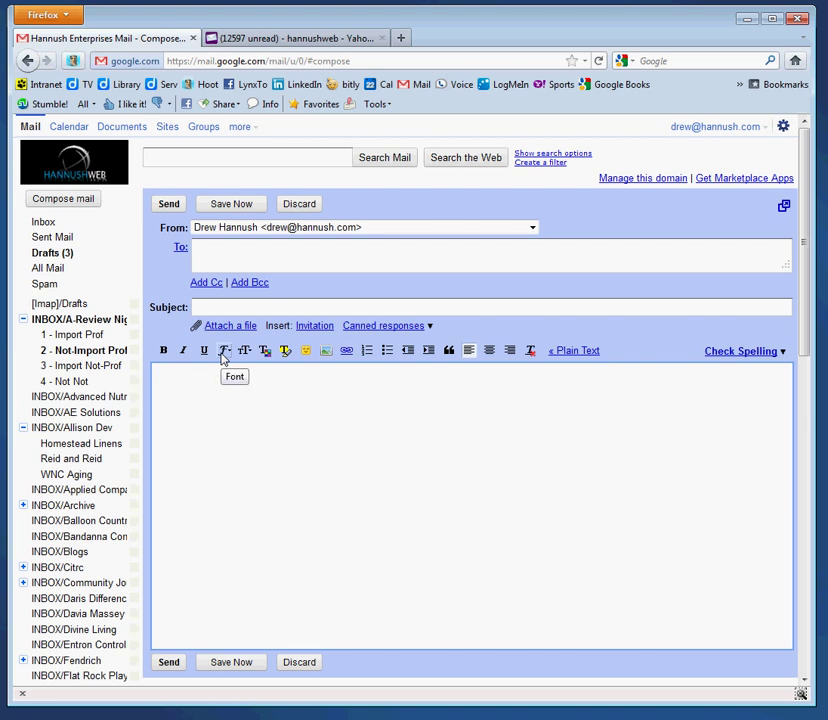
{"action": "left_click", "coordinate": [325, 351]}
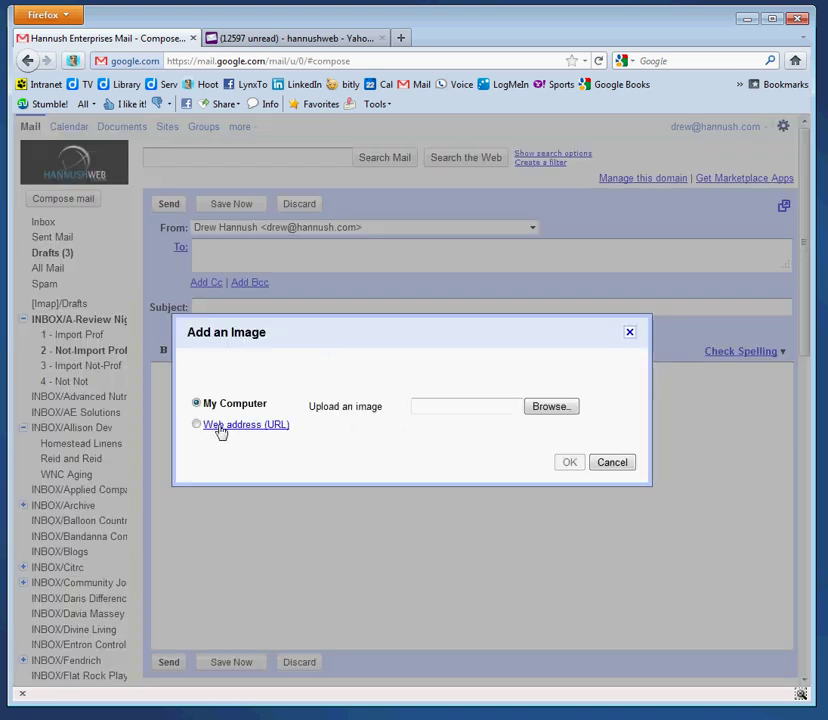
{"action": "left_click", "coordinate": [554, 408]}
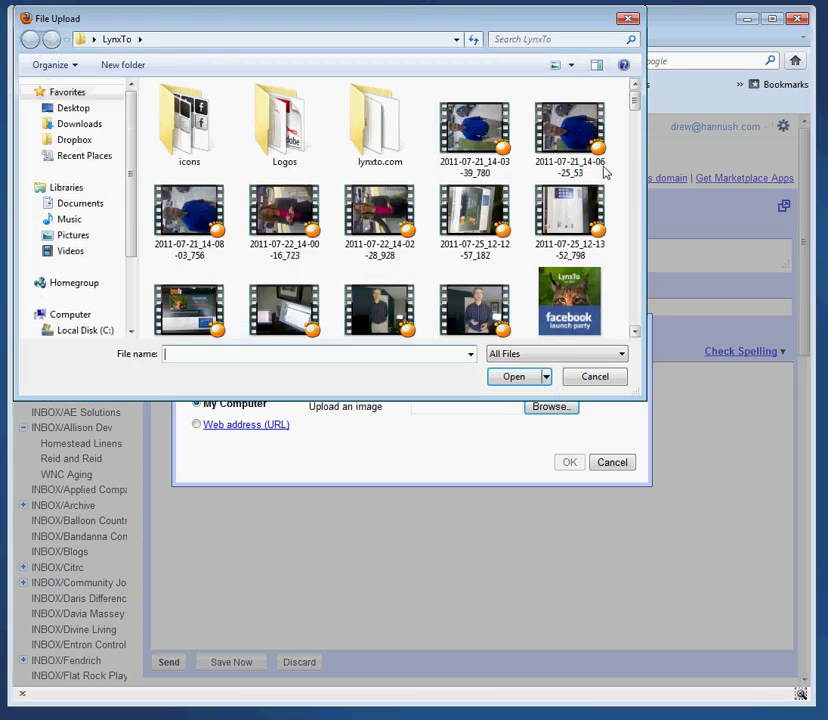
{"action": "left_click", "coordinate": [68, 108]}
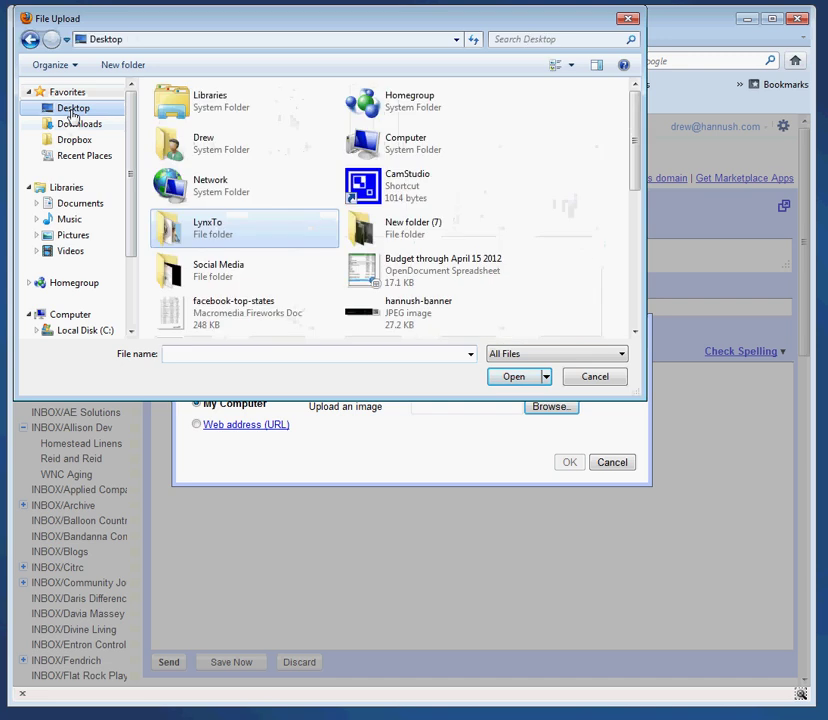
{"action": "left_click_drag", "start_coordinate": [638, 172], "coordinate": [639, 222]}
{"action": "double_click", "coordinate": [392, 222]}
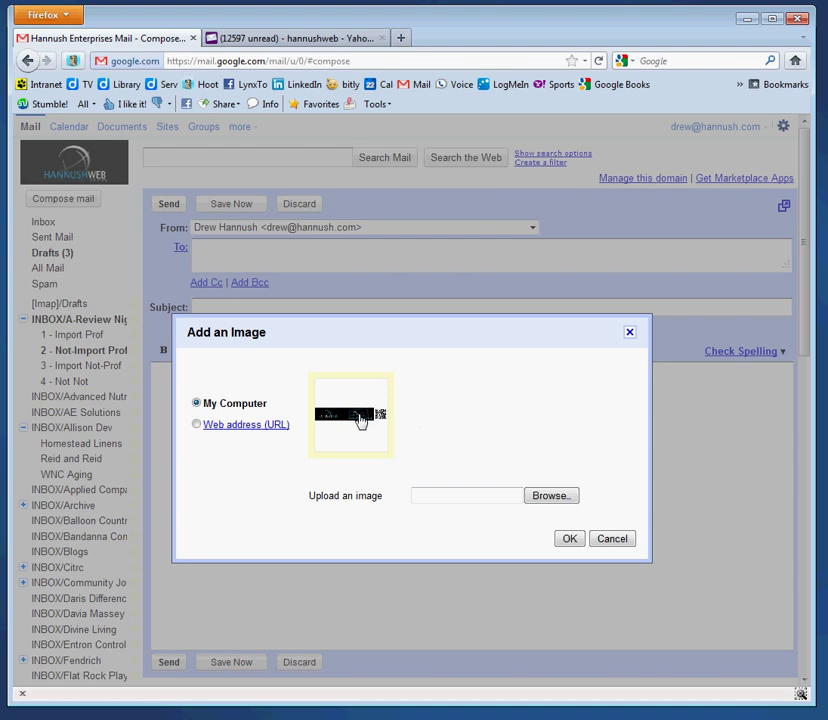
{"action": "left_click", "coordinate": [572, 541]}
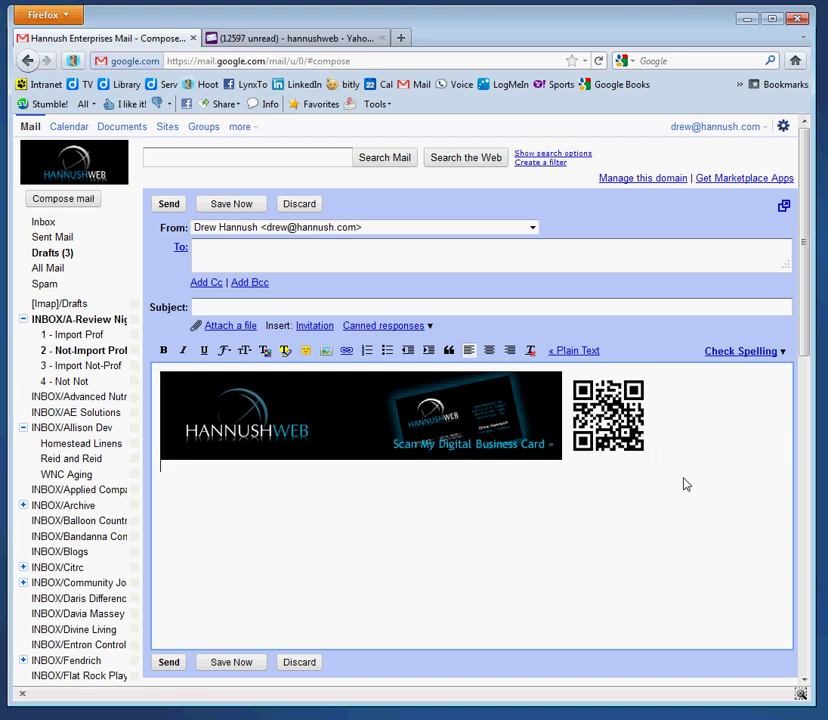
Below the banner, type the greeting and the name, title and company line.
{"action": "key", "text": "Return"}
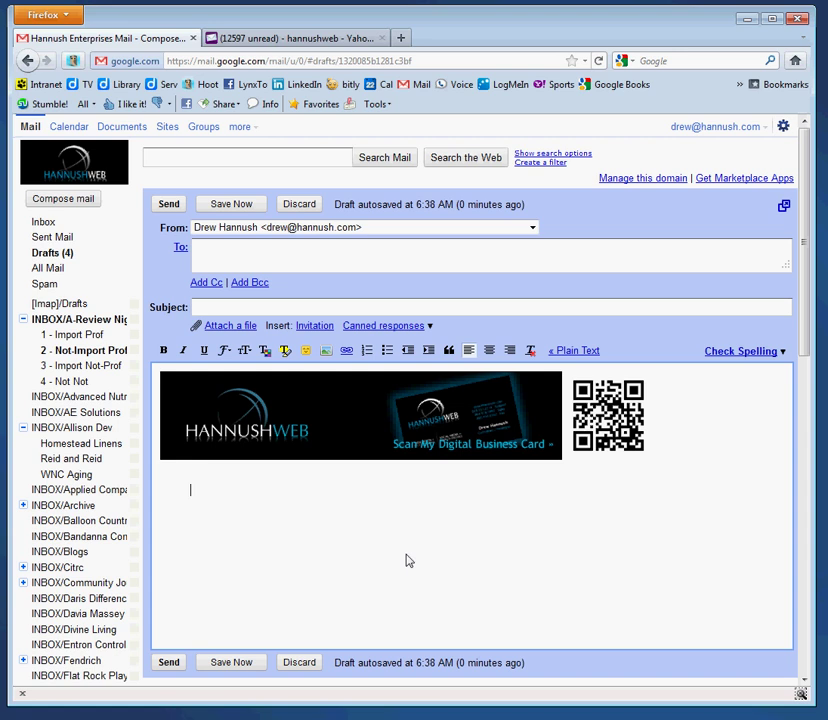
{"action": "type", "text": "Hi"}
{"action": "key", "text": "Return"}
{"action": "type", "text": "Drew Hannush, Pre"}
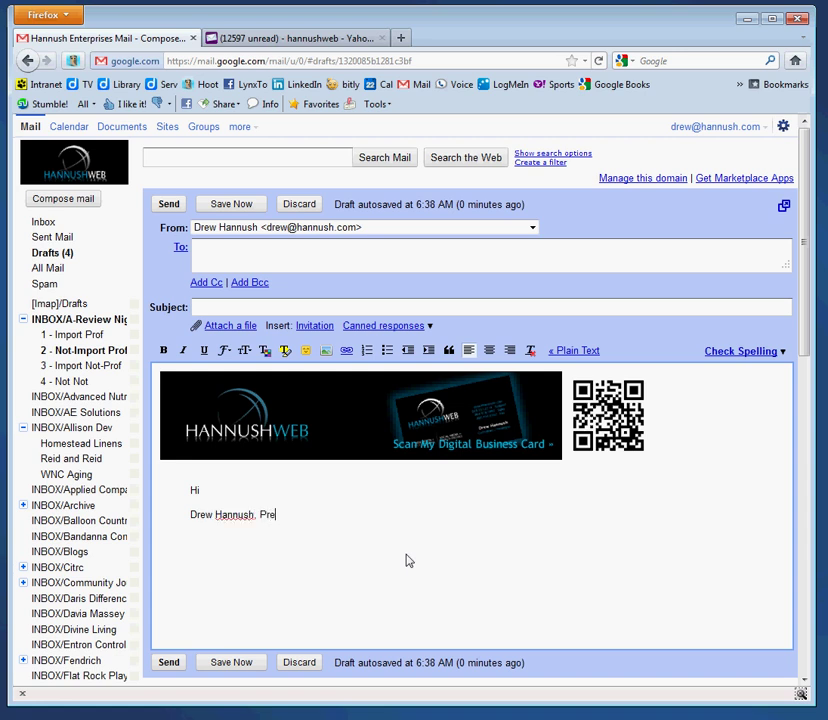
{"action": "type", "text": "sident Hannush Enterprises, LLC"}
{"action": "key", "text": "Return"}
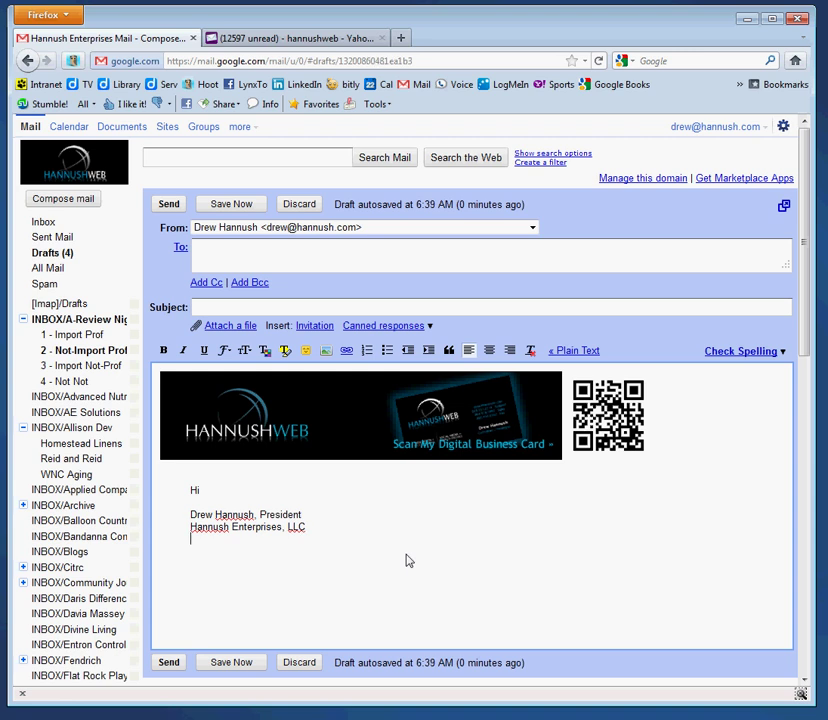
{"action": "key", "text": "Return"}
{"action": "type", "text": "www.han"}
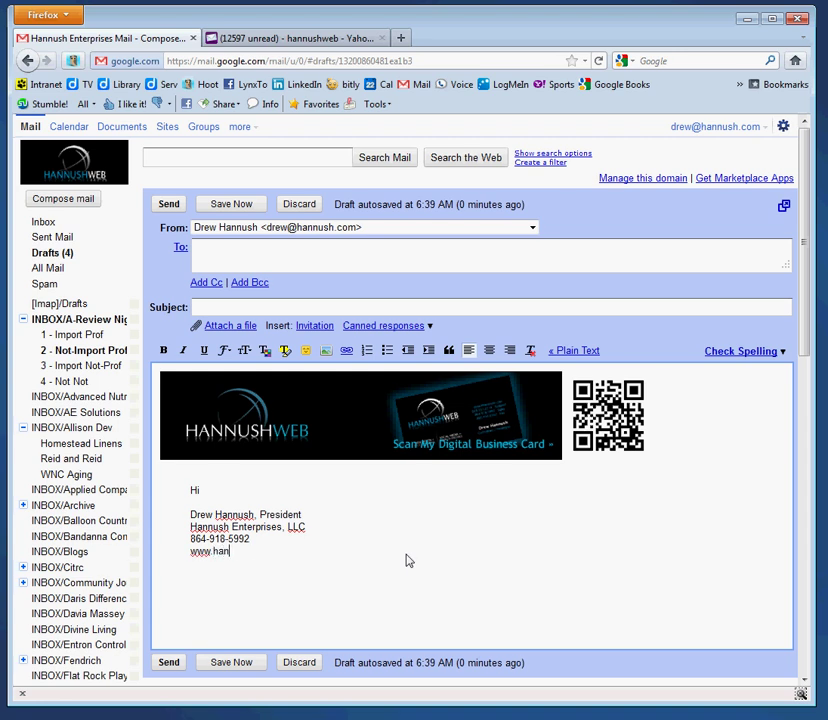
{"action": "type", "text": "nush.com"}
{"action": "key", "text": "Return"}
{"action": "type", "text": "www.lynxt"}
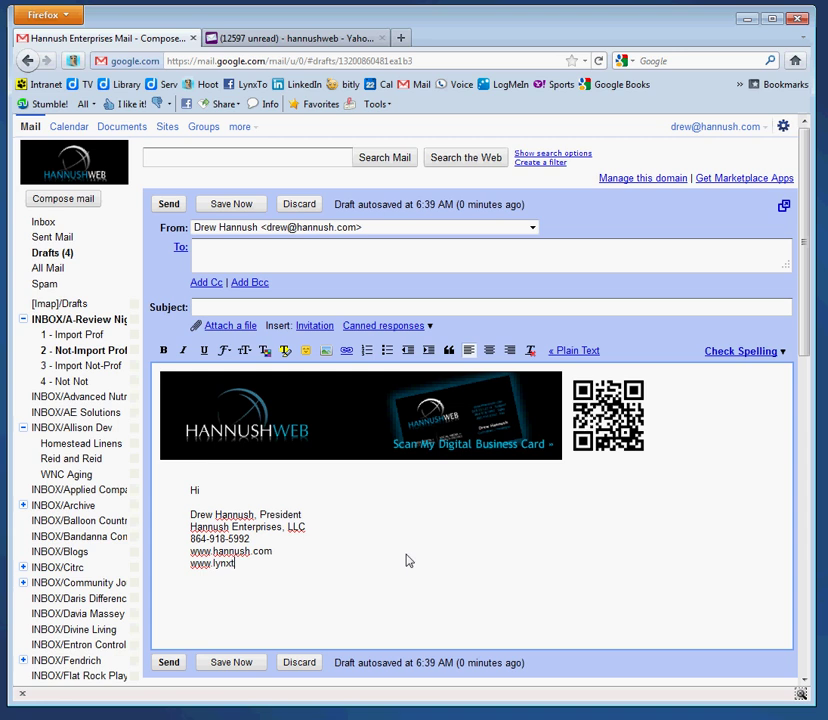
{"action": "type", "text": "o.com"}
{"action": "left_click_drag", "start_coordinate": [273, 552], "coordinate": [190, 551]}
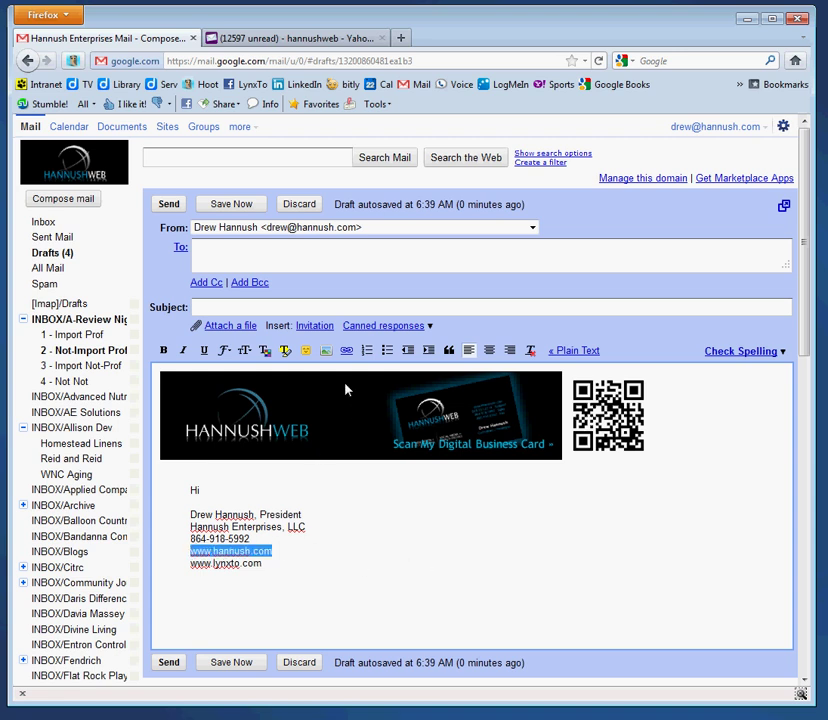
{"action": "left_click", "coordinate": [347, 352]}
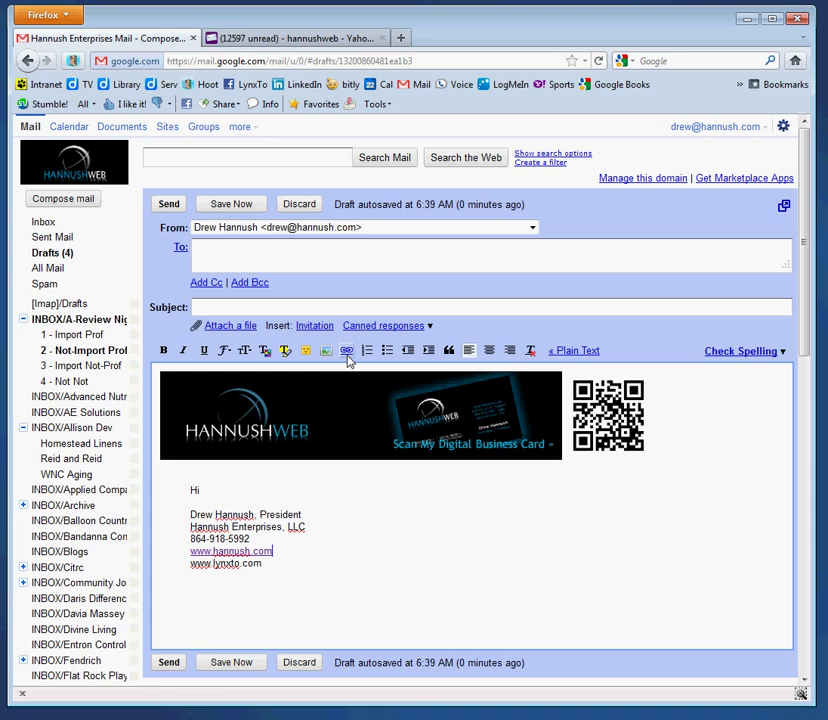
{"action": "left_click", "coordinate": [264, 566]}
{"action": "left_click_drag", "start_coordinate": [264, 566], "coordinate": [190, 564]}
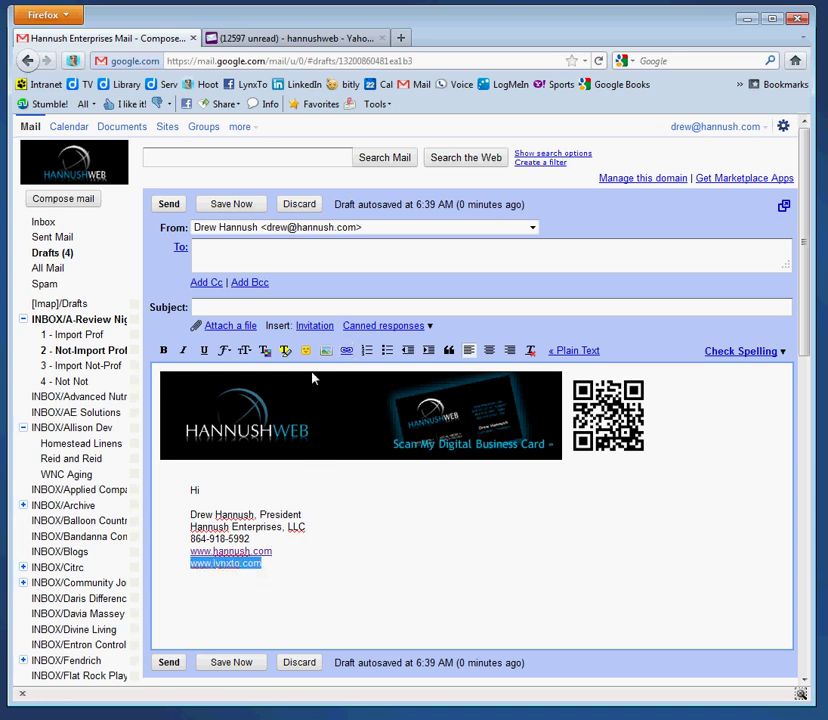
{"action": "left_click", "coordinate": [347, 352]}
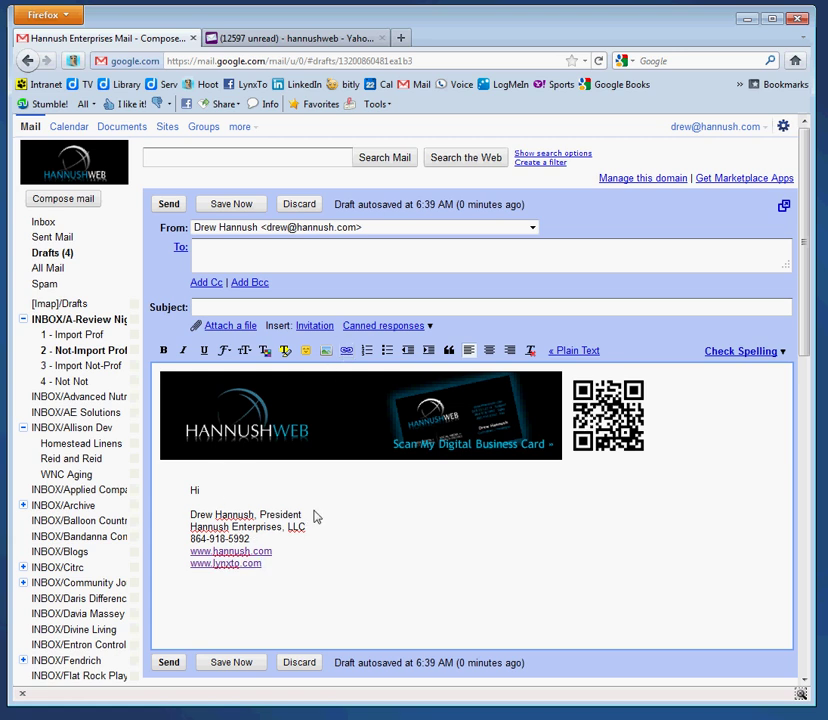
{"action": "left_click_drag", "start_coordinate": [310, 516], "coordinate": [197, 518]}
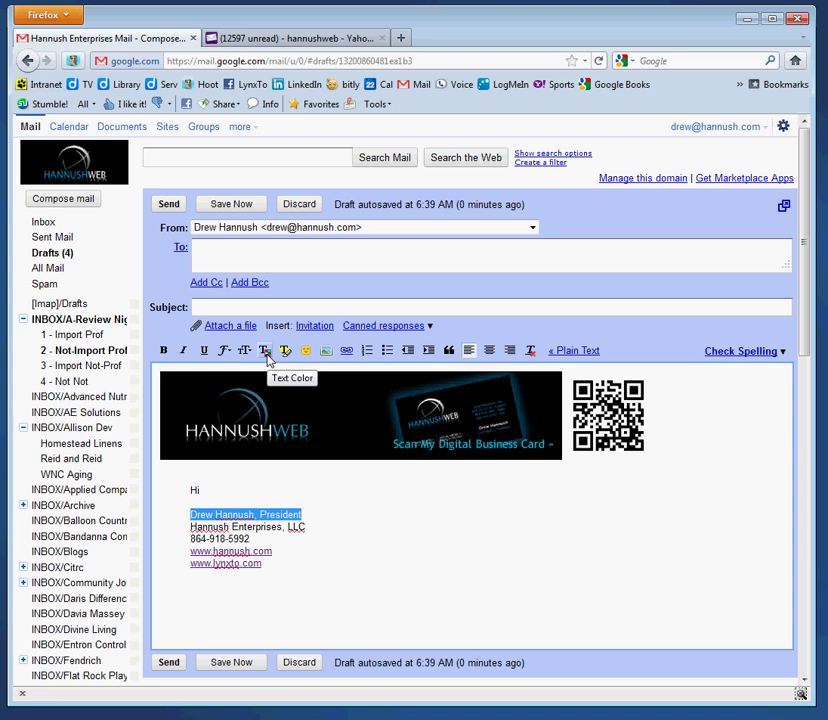
{"action": "left_click", "coordinate": [163, 350]}
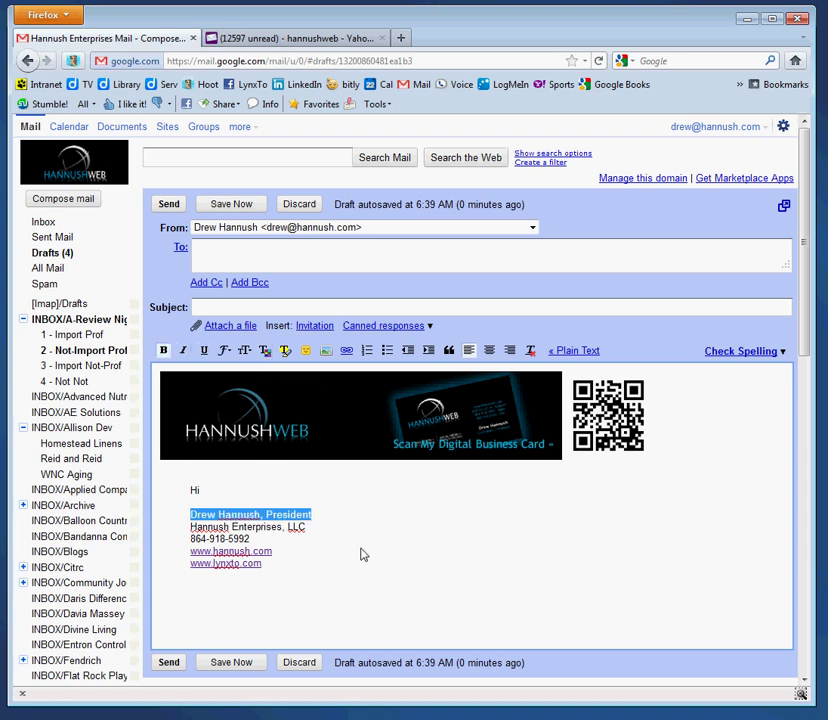
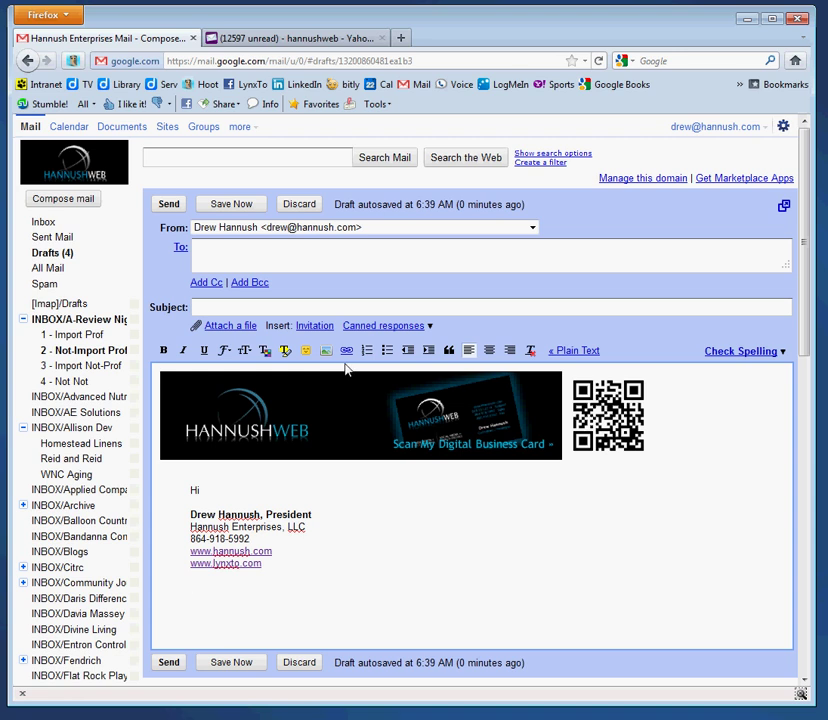
Insert the icon-facebook and icon-twitter images side by side below the signature.
{"action": "left_click", "coordinate": [325, 352]}
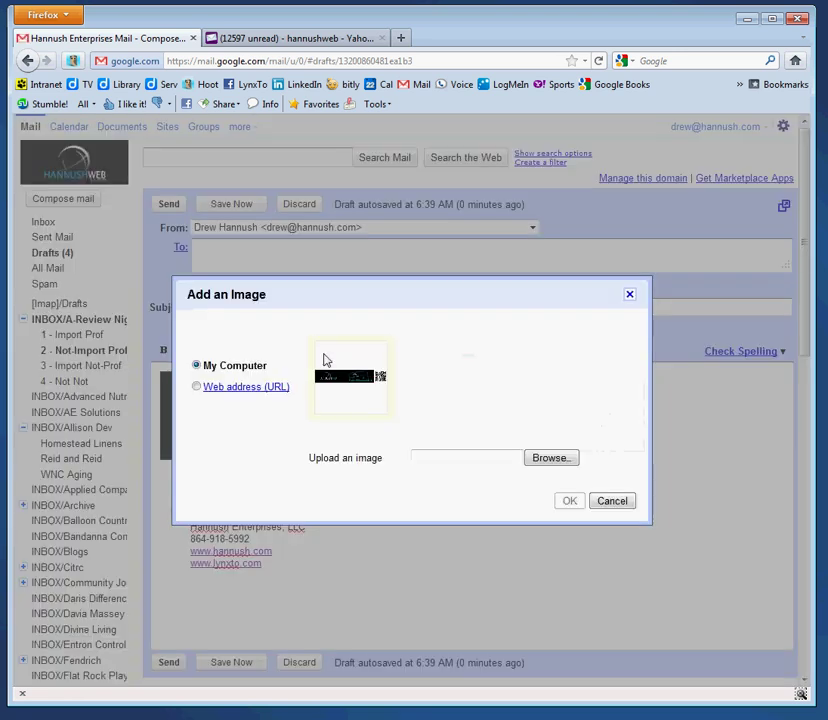
{"action": "left_click", "coordinate": [546, 461]}
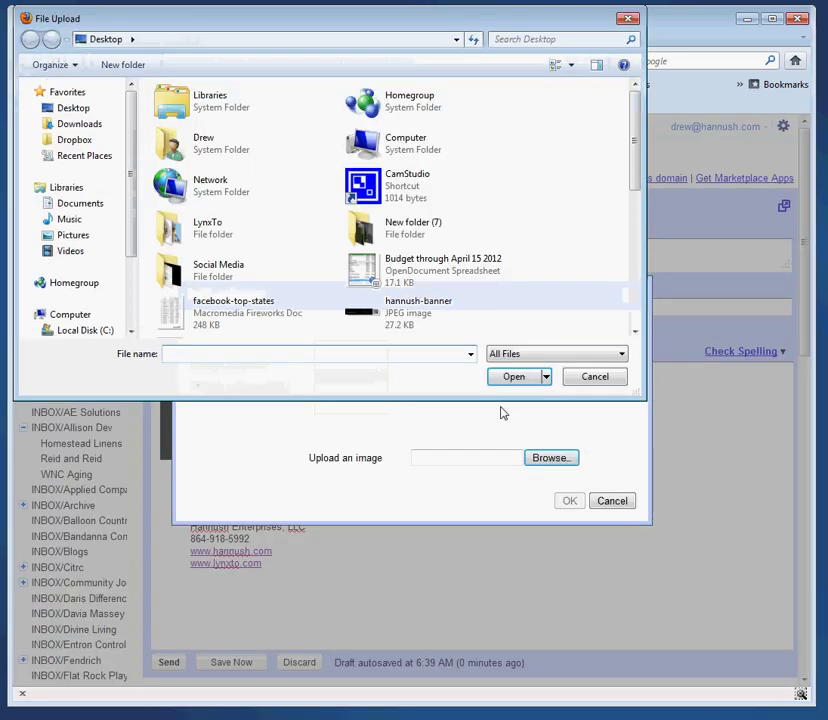
{"action": "left_click_drag", "start_coordinate": [638, 159], "coordinate": [642, 233]}
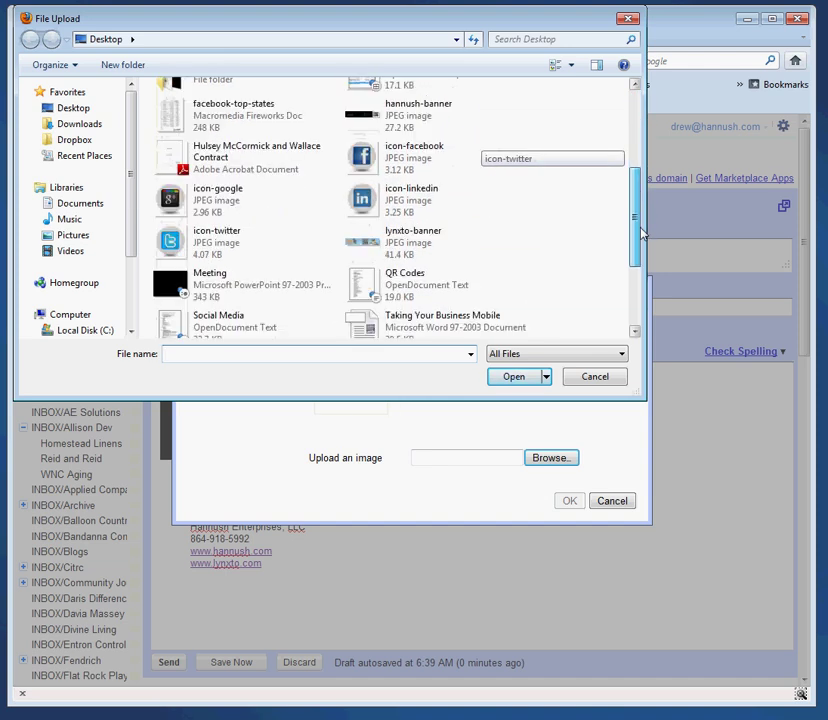
{"action": "double_click", "coordinate": [400, 152]}
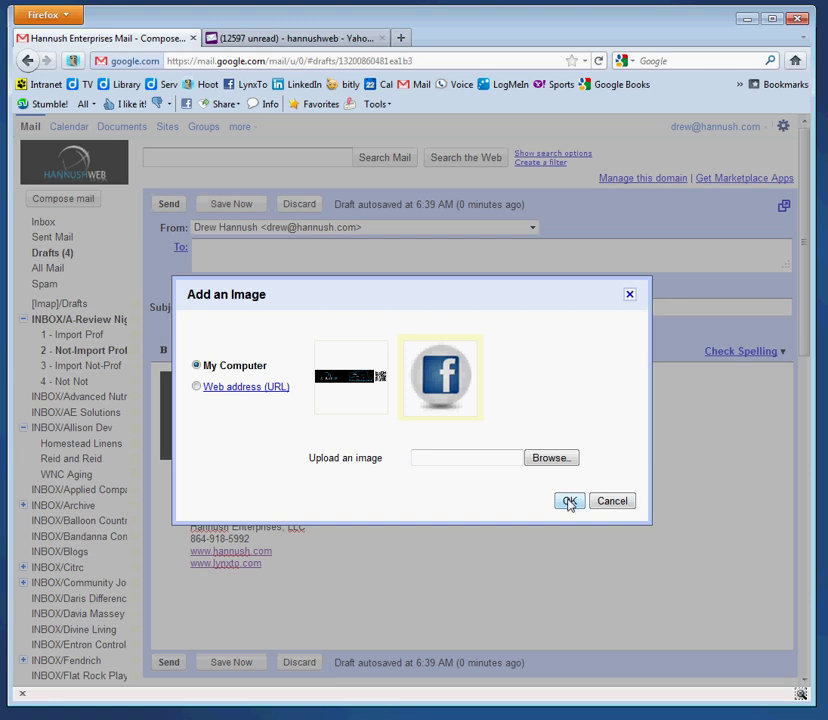
{"action": "left_click", "coordinate": [568, 502]}
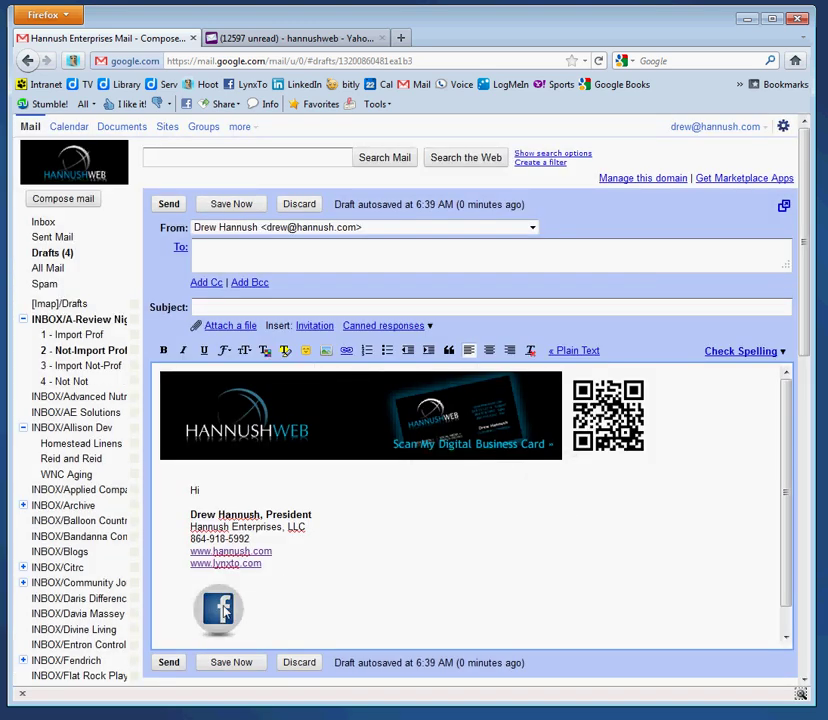
{"action": "left_click", "coordinate": [325, 351]}
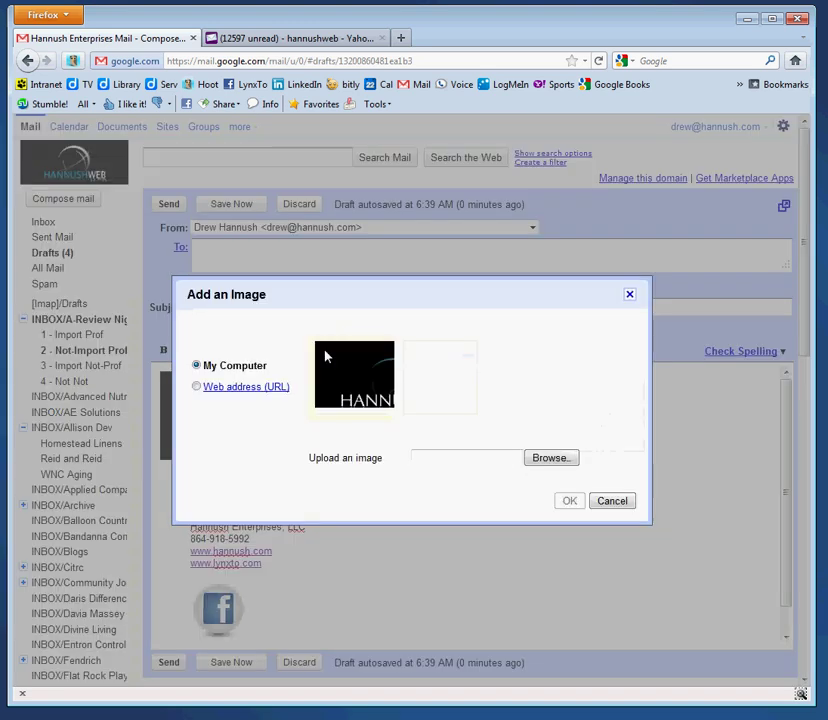
{"action": "left_click", "coordinate": [548, 460]}
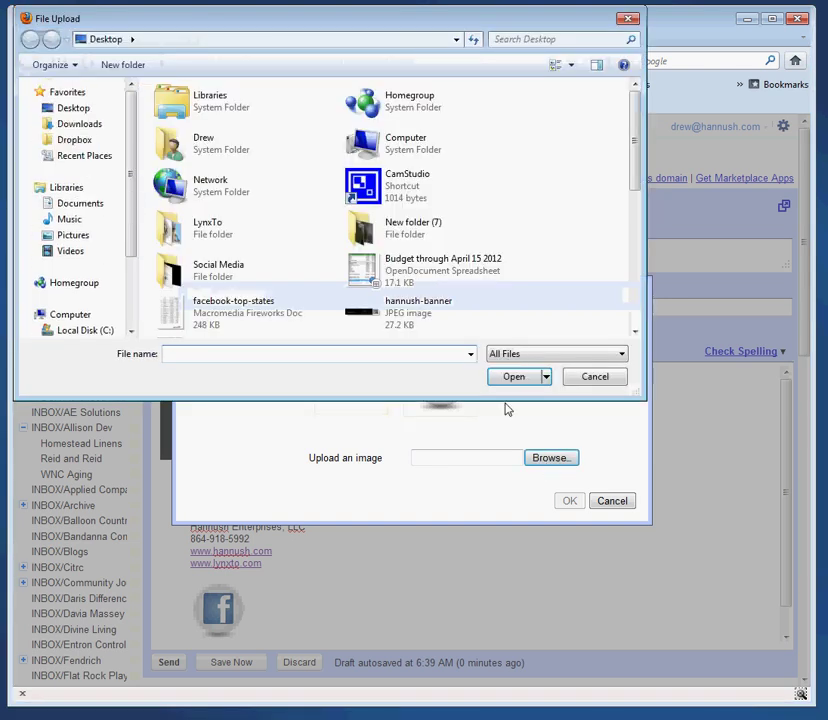
{"action": "left_click_drag", "start_coordinate": [638, 172], "coordinate": [649, 257]}
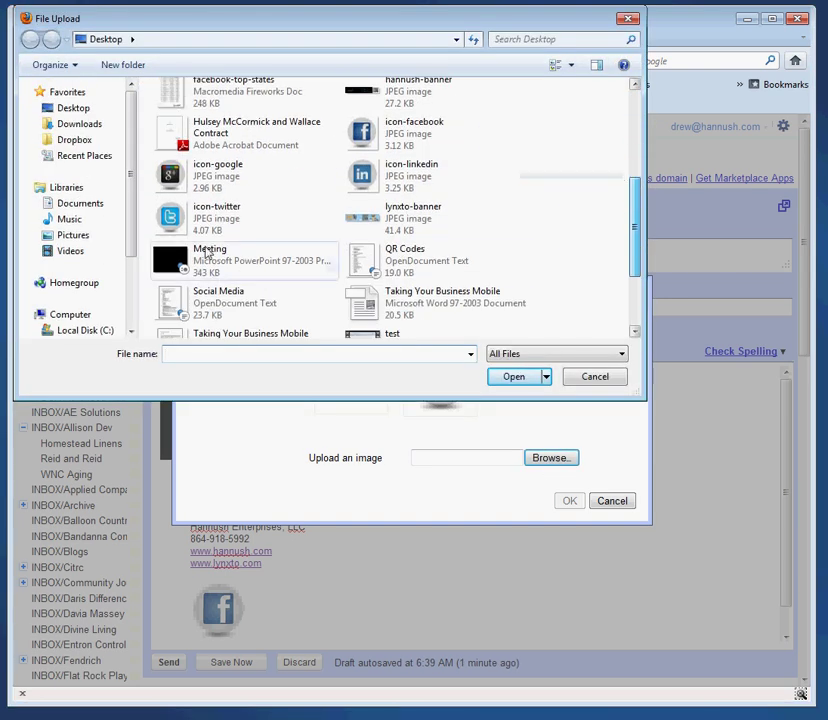
{"action": "double_click", "coordinate": [200, 215]}
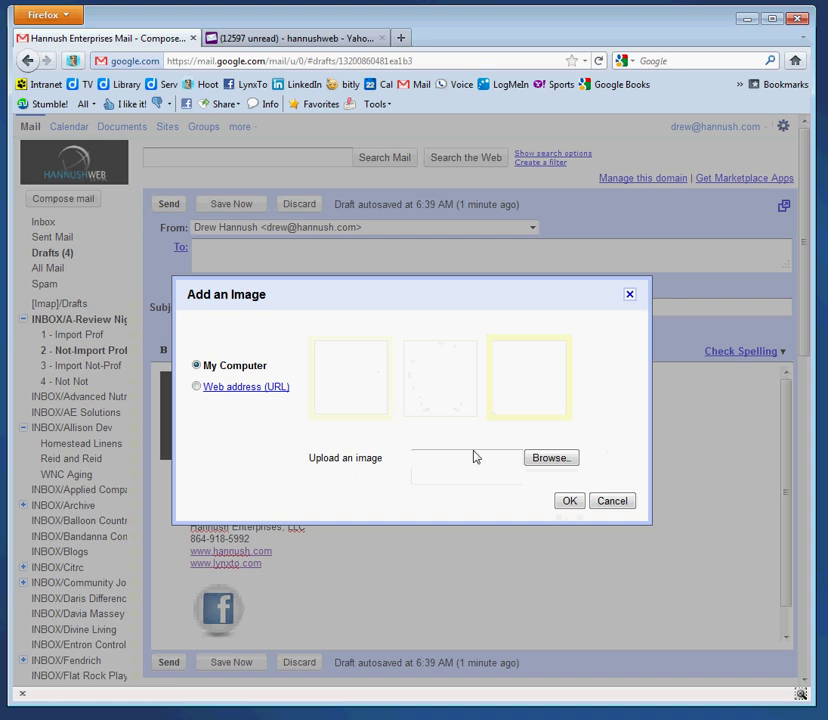
{"action": "left_click", "coordinate": [569, 500]}
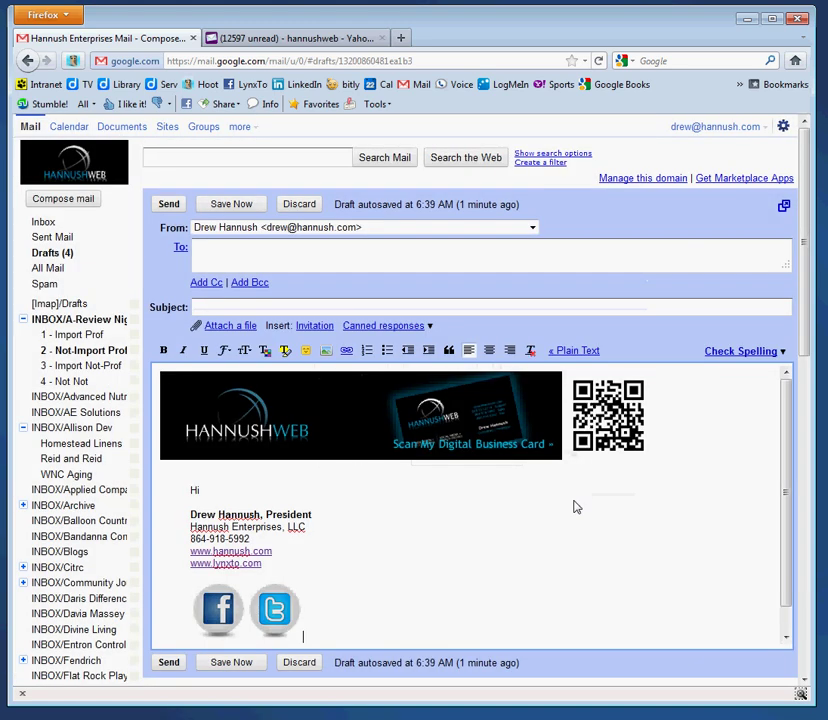
Upload the icon-google image as a third icon beside the Twitter icon.
{"action": "left_click", "coordinate": [326, 350]}
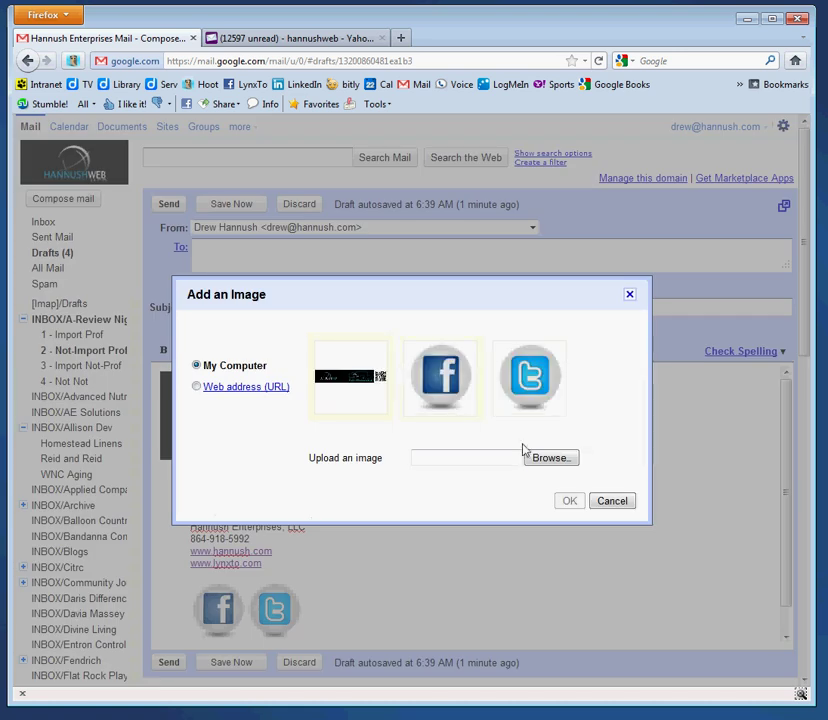
{"action": "left_click", "coordinate": [553, 458]}
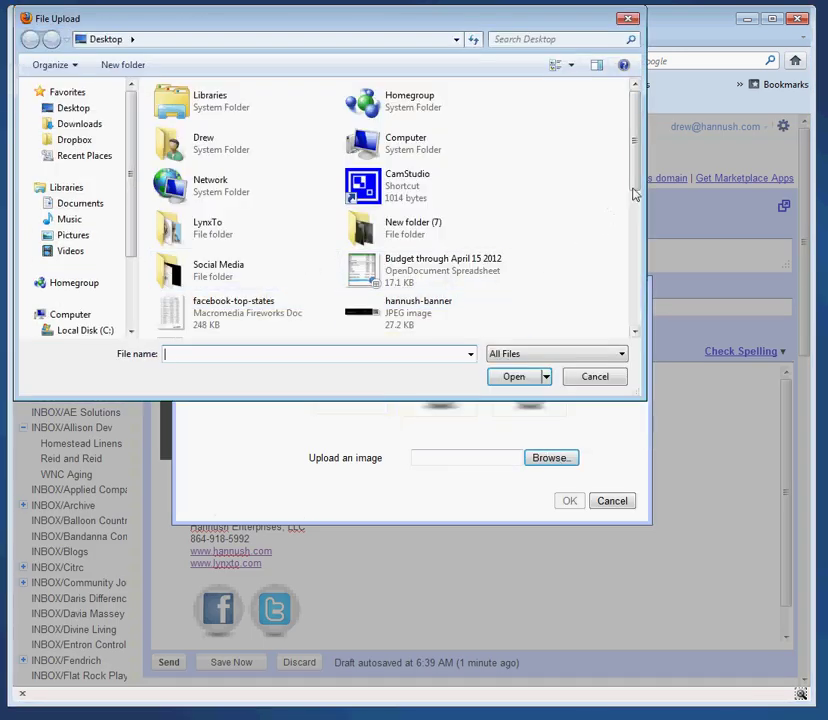
{"action": "left_click_drag", "start_coordinate": [637, 181], "coordinate": [641, 229]}
{"action": "double_click", "coordinate": [182, 280]}
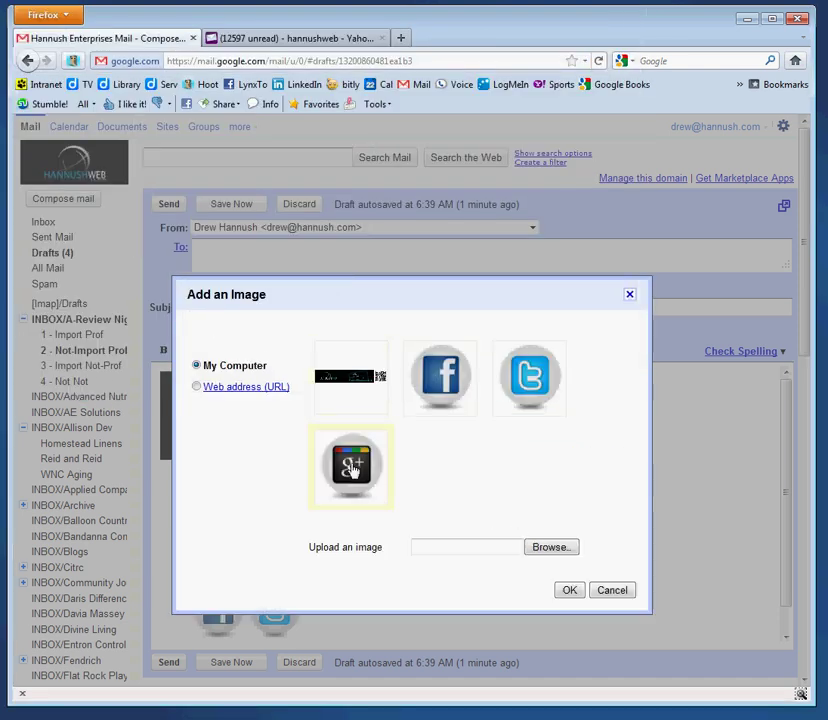
{"action": "left_click", "coordinate": [569, 590]}
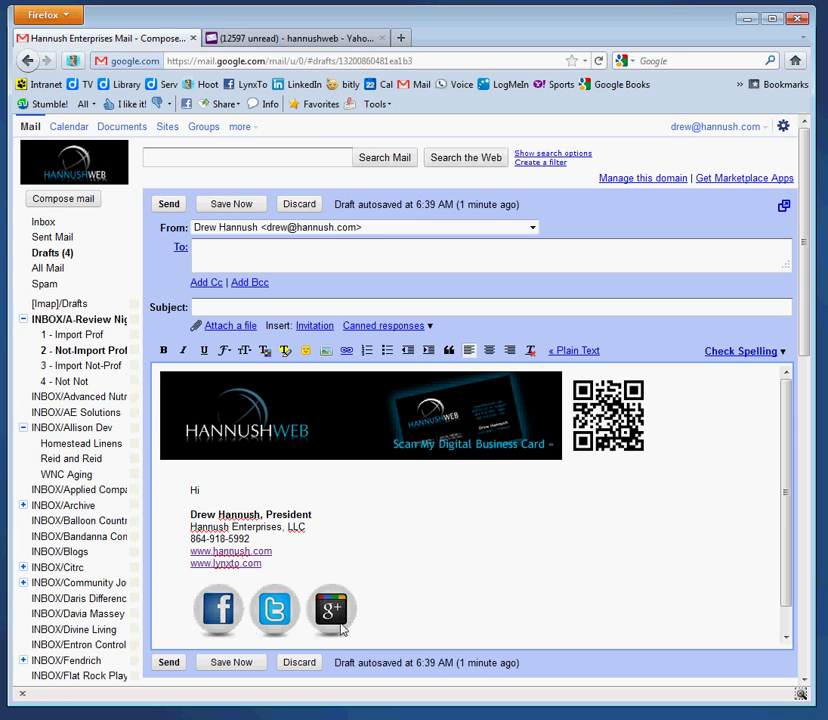
{"action": "left_click", "coordinate": [219, 612]}
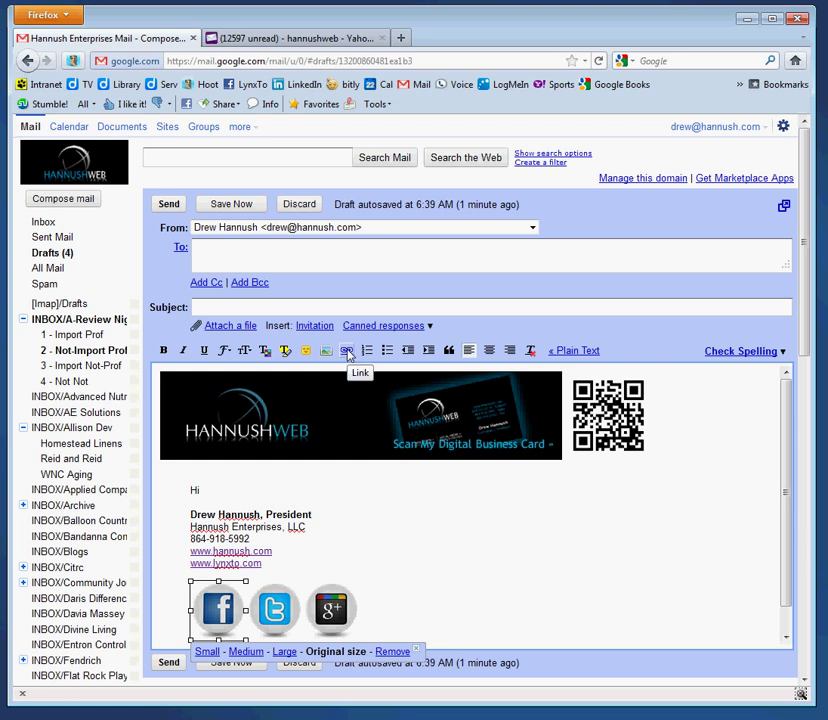
{"action": "left_click", "coordinate": [347, 353]}
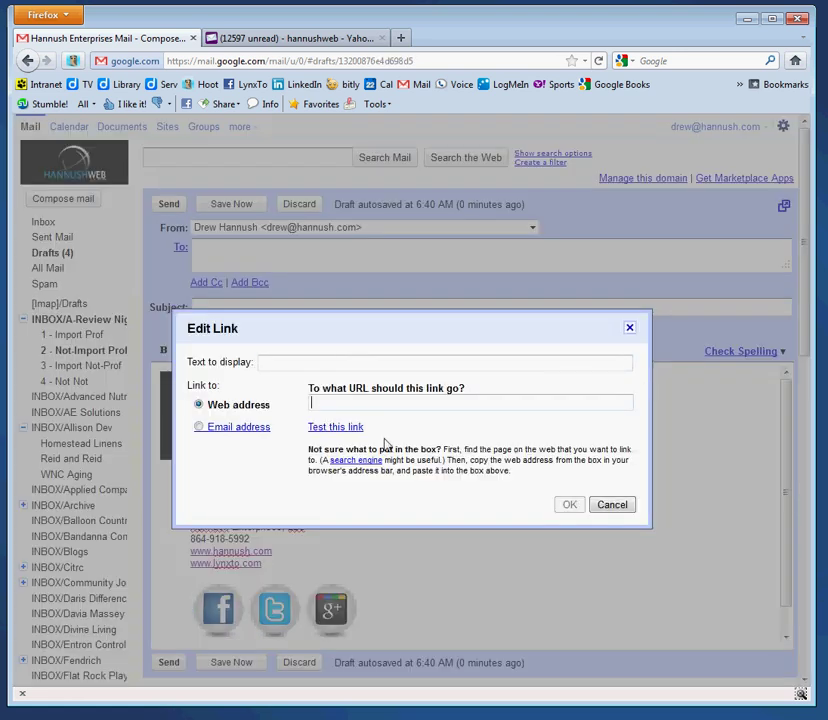
{"action": "type", "text": "http://www."}
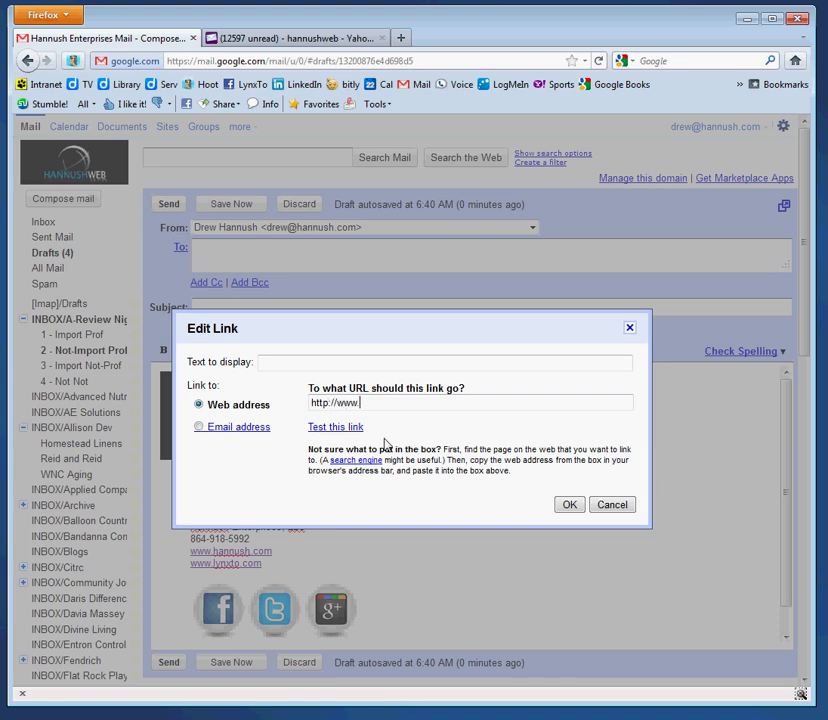
{"action": "type", "text": "facebook.com/LynxTo"}
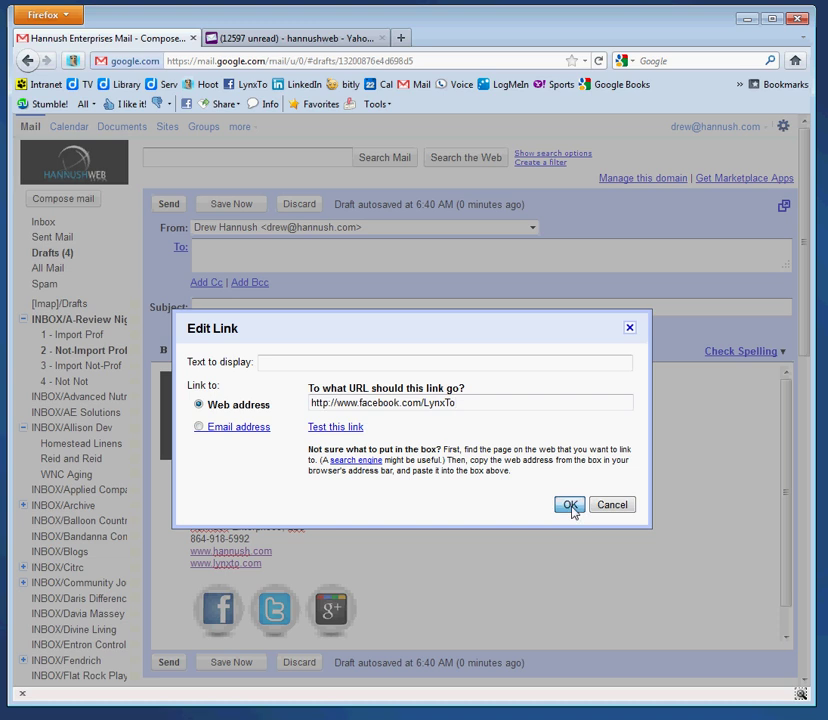
{"action": "left_click", "coordinate": [570, 505]}
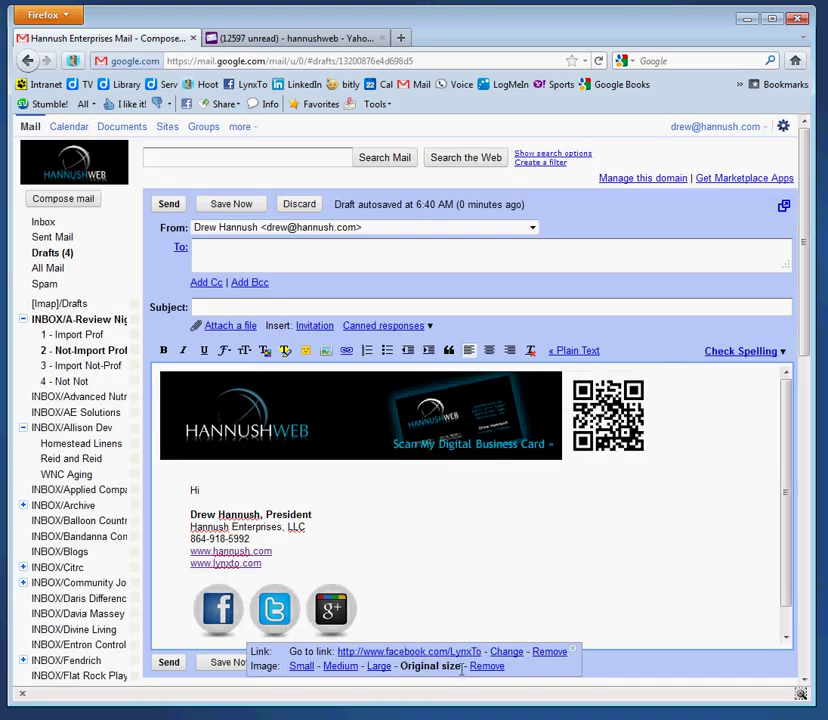
{"action": "left_click", "coordinate": [264, 617]}
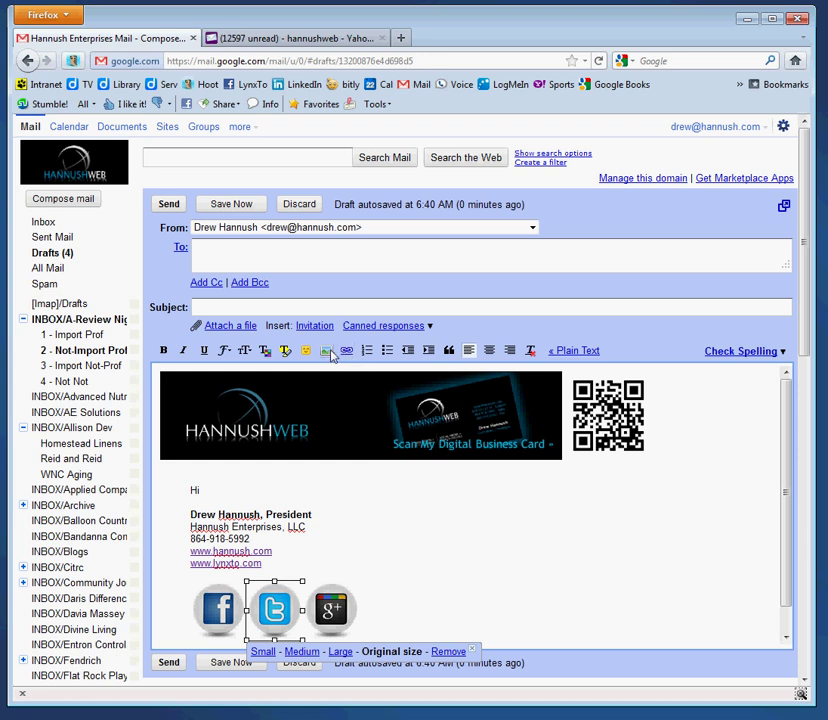
Below the icons, type 'Hope you like my HTML Email' plus the line about QR-code reading apps.
{"action": "left_click", "coordinate": [563, 572]}
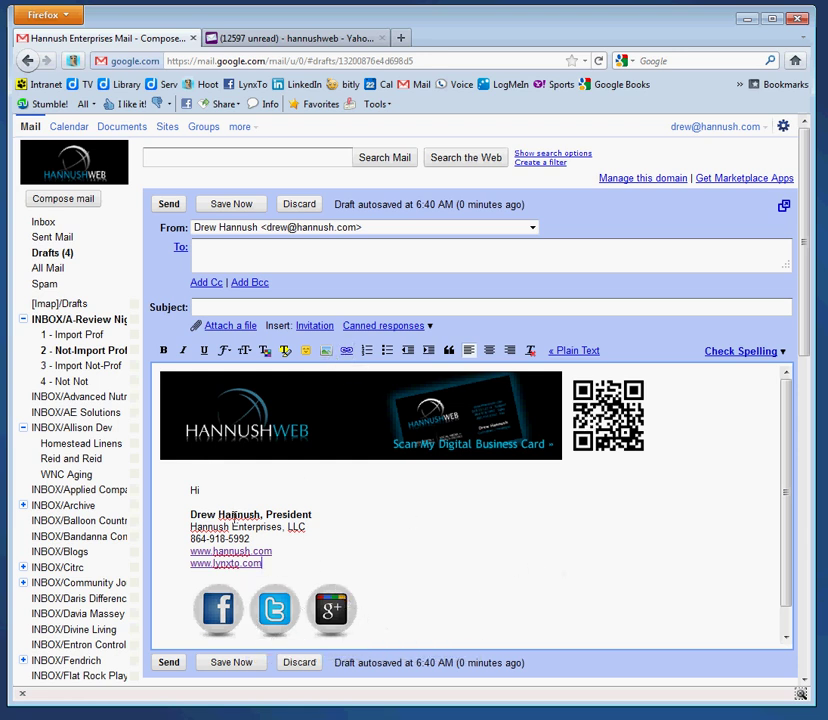
{"action": "scroll", "coordinate": [462, 540], "scroll_direction": "down", "scroll_amount": 1}
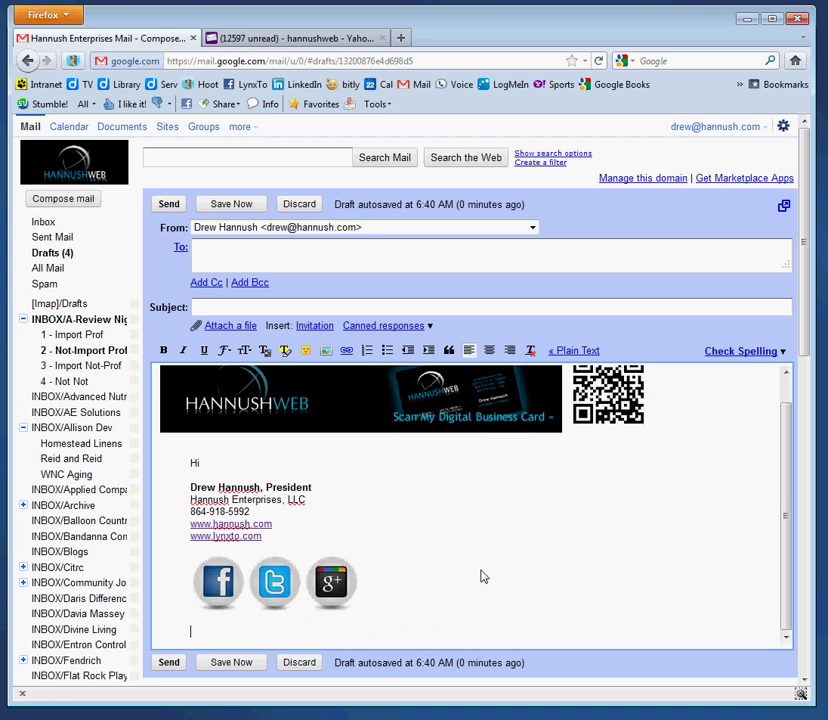
{"action": "type", "text": "Hope you like my HTML"}
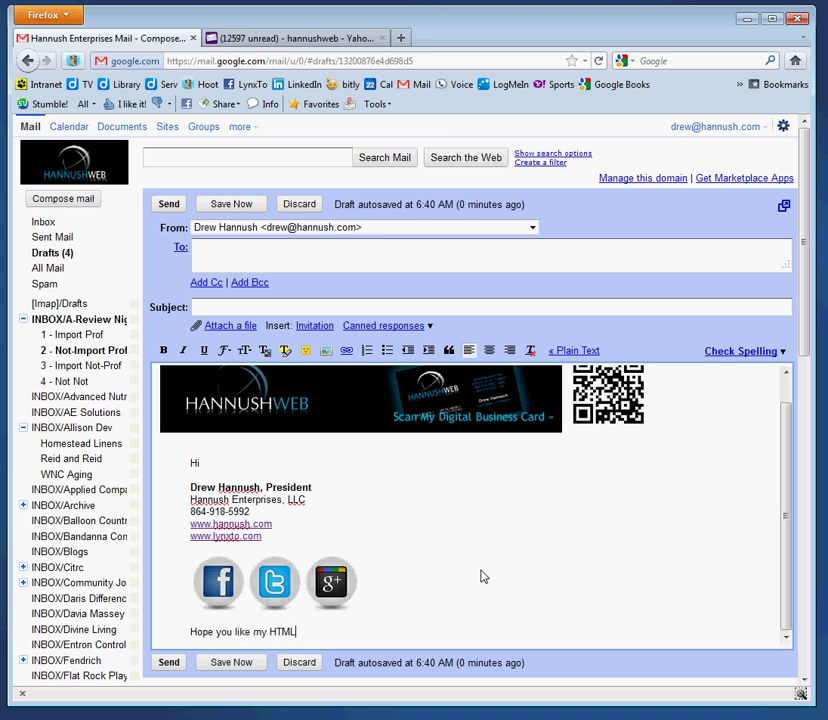
{"action": "type", "text": " Email."}
{"action": "scroll", "coordinate": [483, 577], "scroll_direction": "up", "scroll_amount": 1}
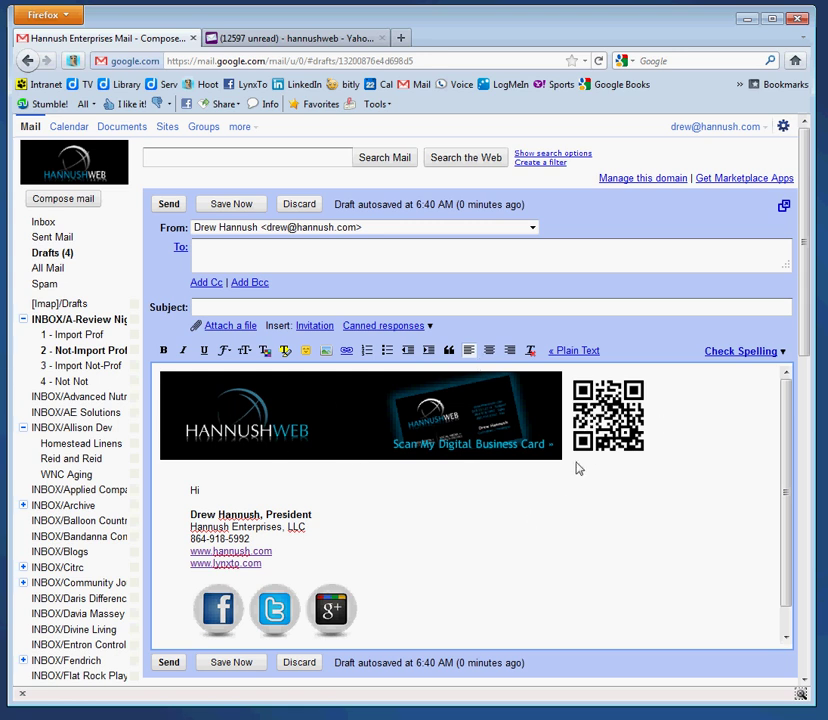
{"action": "type", "text": "Hope you like my HTML Email."}
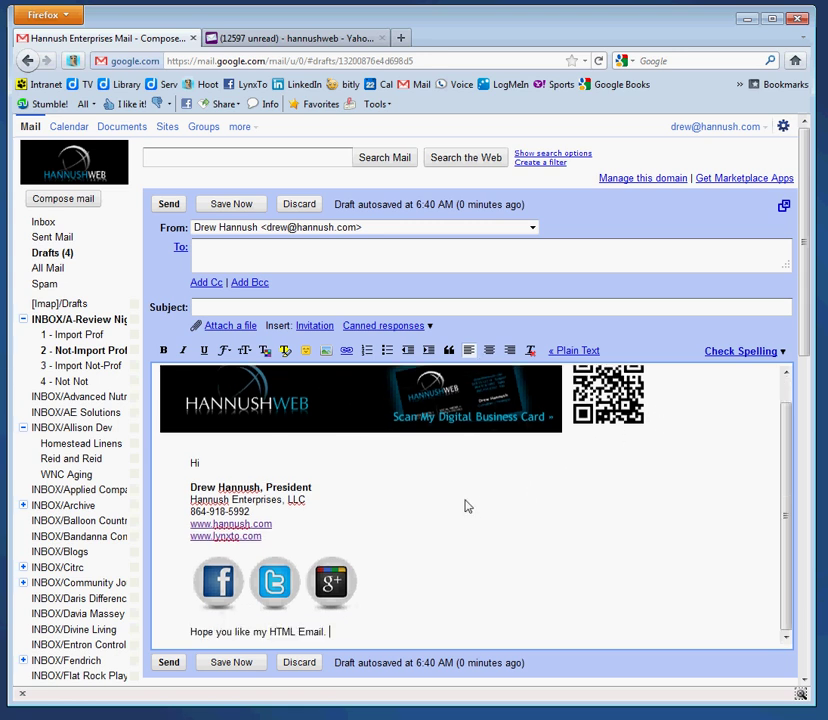
{"action": "scroll", "coordinate": [500, 566], "scroll_direction": "up", "scroll_amount": 1}
{"action": "scroll", "coordinate": [512, 569], "scroll_direction": "down", "scroll_amount": 1}
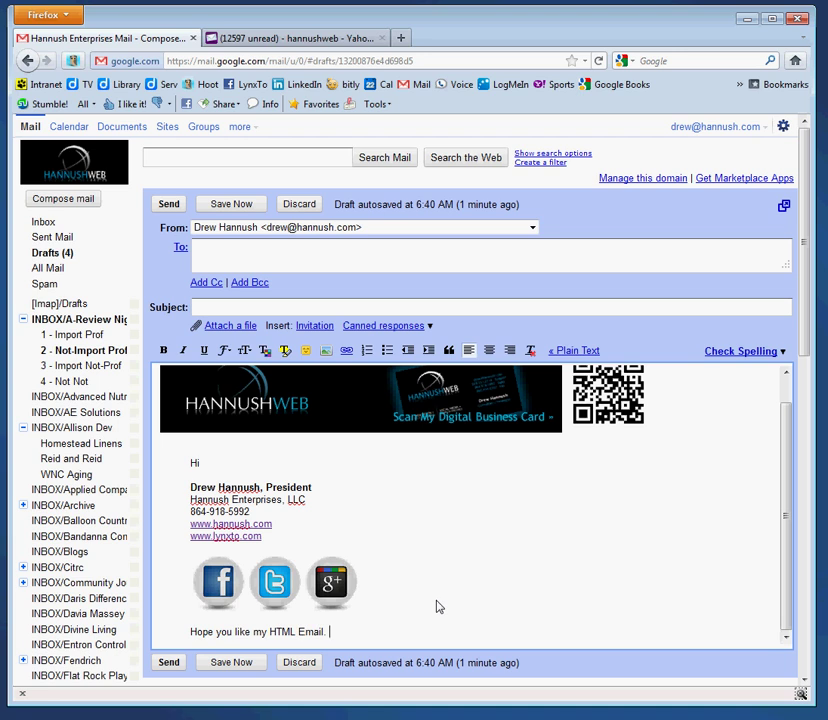
{"action": "type", "text": "Here are some apps for your smartphone to read"}
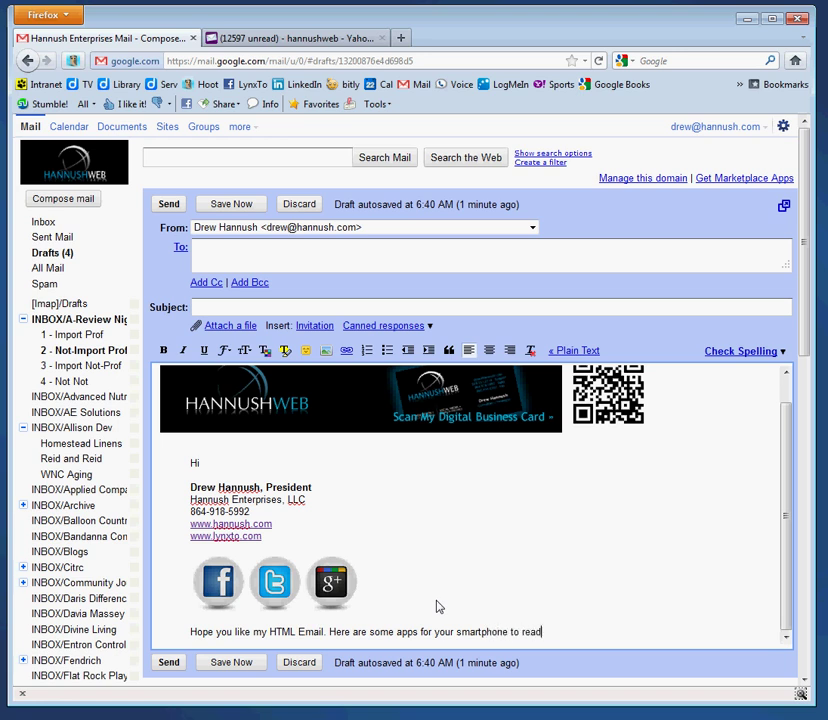
{"action": "type", "text": "barcodes (QR codes"}
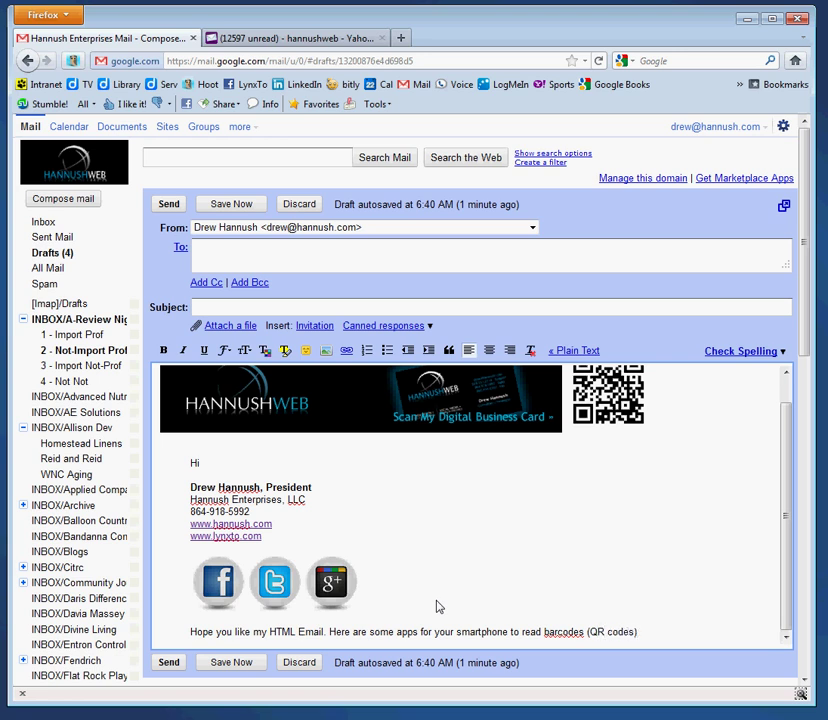
{"action": "left_click_drag", "start_coordinate": [544, 632], "coordinate": [636, 632]}
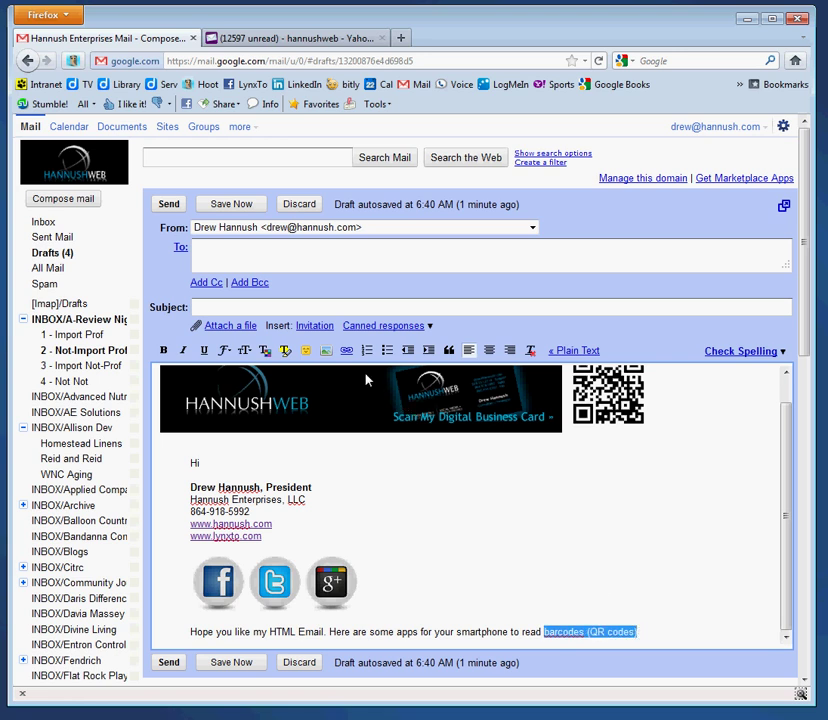
{"action": "left_click", "coordinate": [346, 350]}
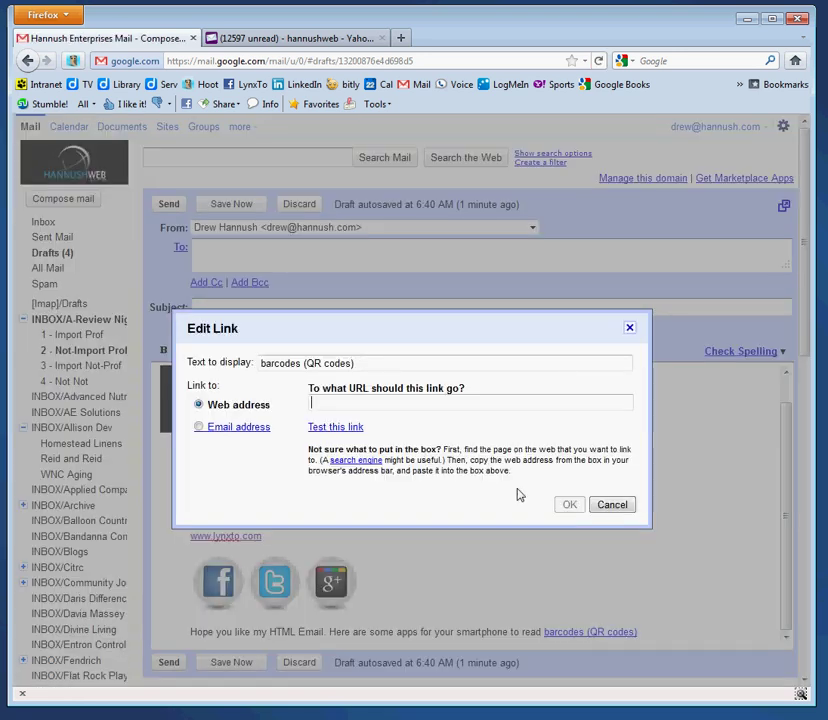
{"action": "left_click", "coordinate": [630, 329]}
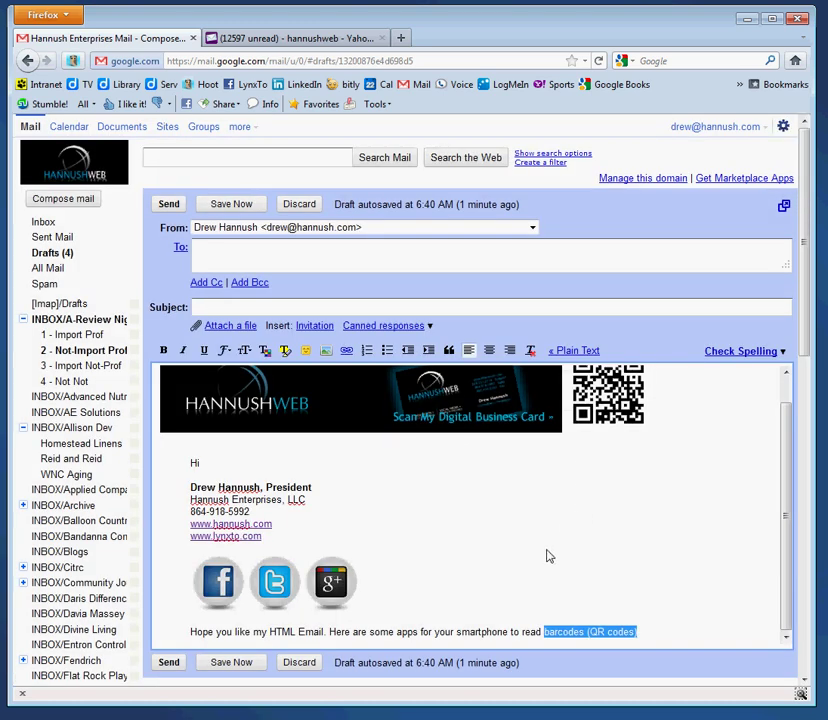
{"action": "scroll", "coordinate": [556, 551], "scroll_direction": "up", "scroll_amount": 1}
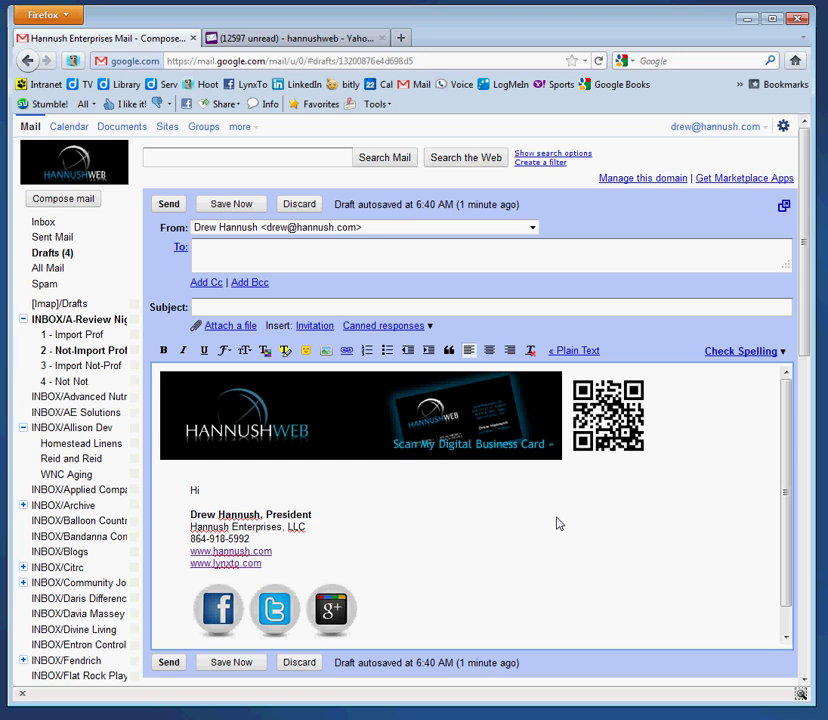
{"action": "scroll", "coordinate": [554, 486], "scroll_direction": "down", "scroll_amount": 1}
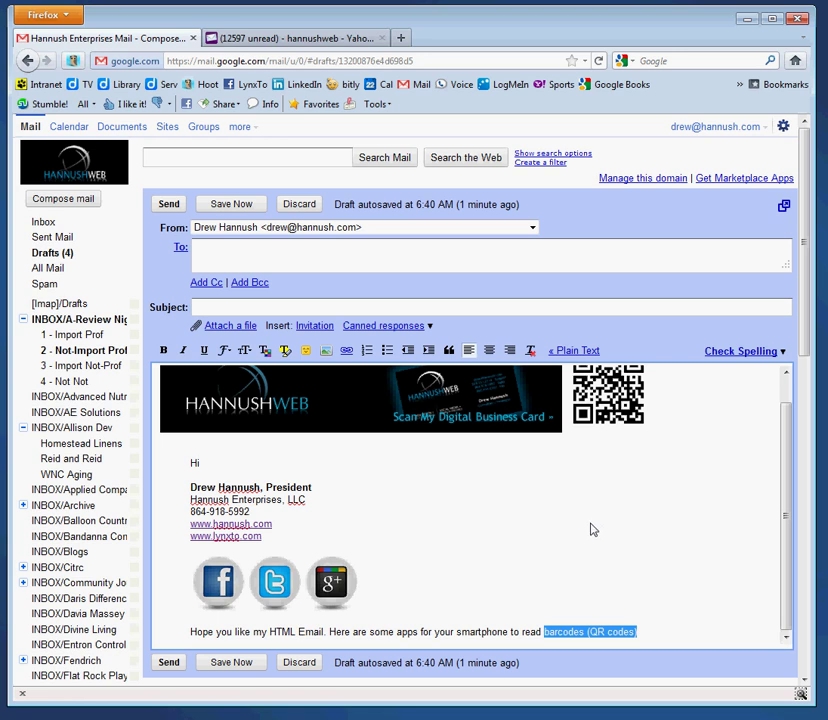
{"action": "left_click", "coordinate": [385, 326]}
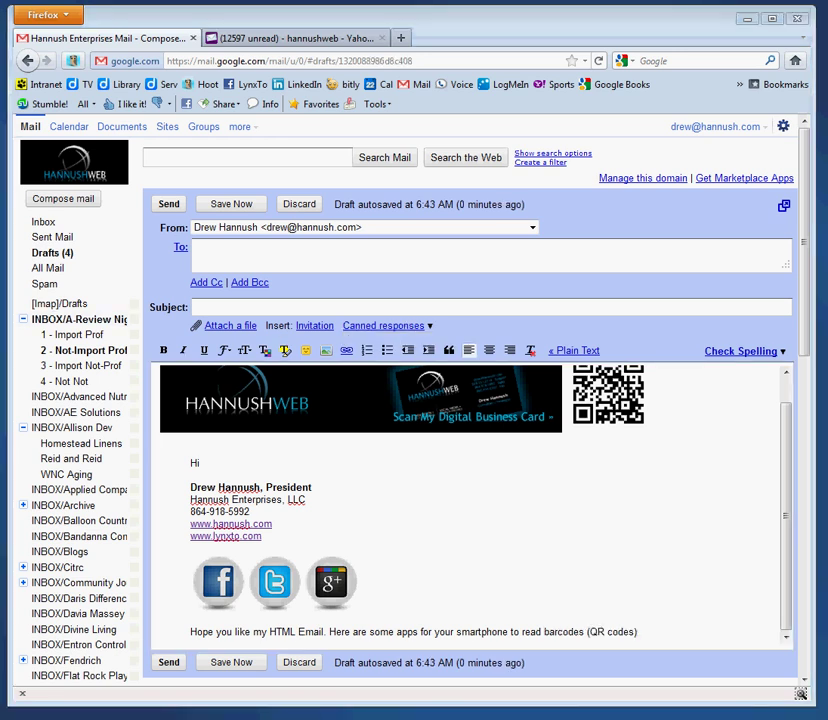
Save the email as a new canned response named Test, then compose a blank message.
{"action": "left_click", "coordinate": [389, 327]}
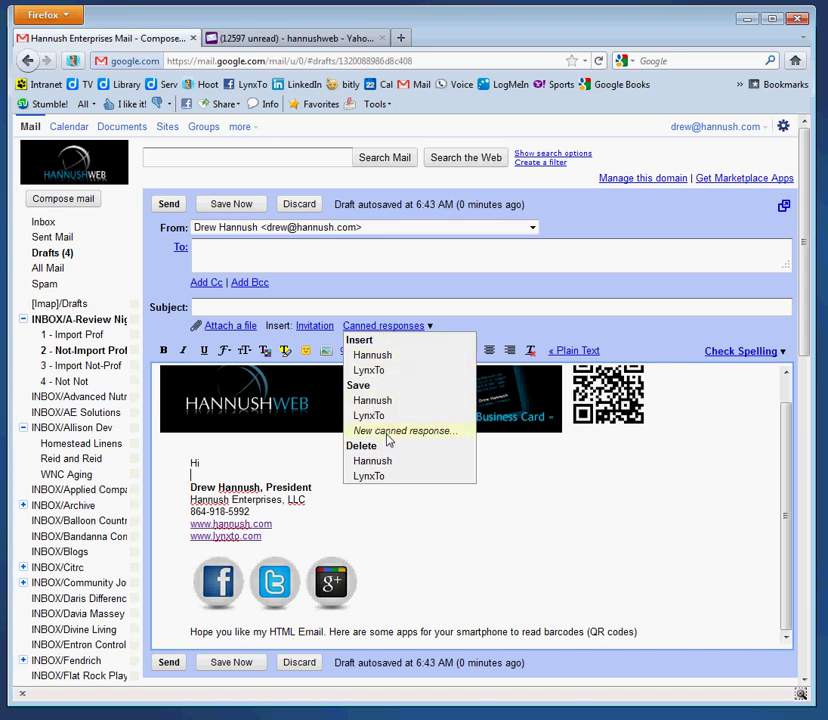
{"action": "left_click", "coordinate": [388, 438]}
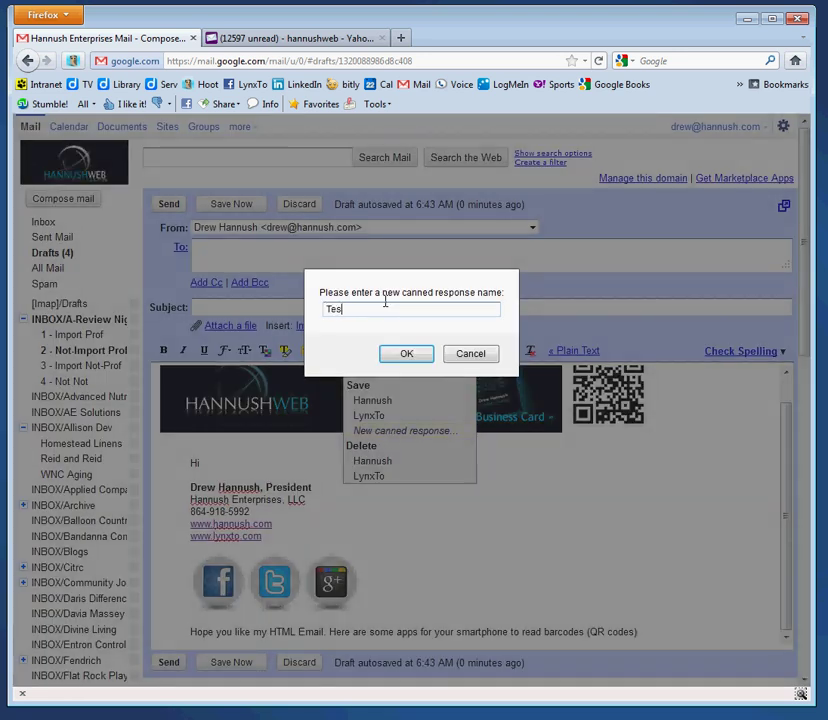
{"action": "left_click", "coordinate": [410, 356]}
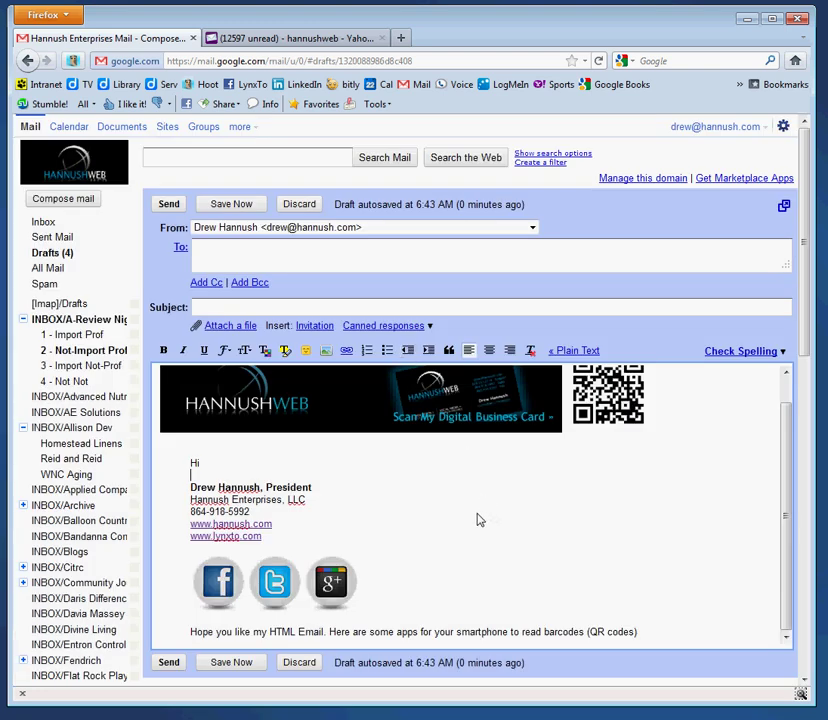
{"action": "scroll", "coordinate": [477, 519], "scroll_direction": "up", "scroll_amount": 1}
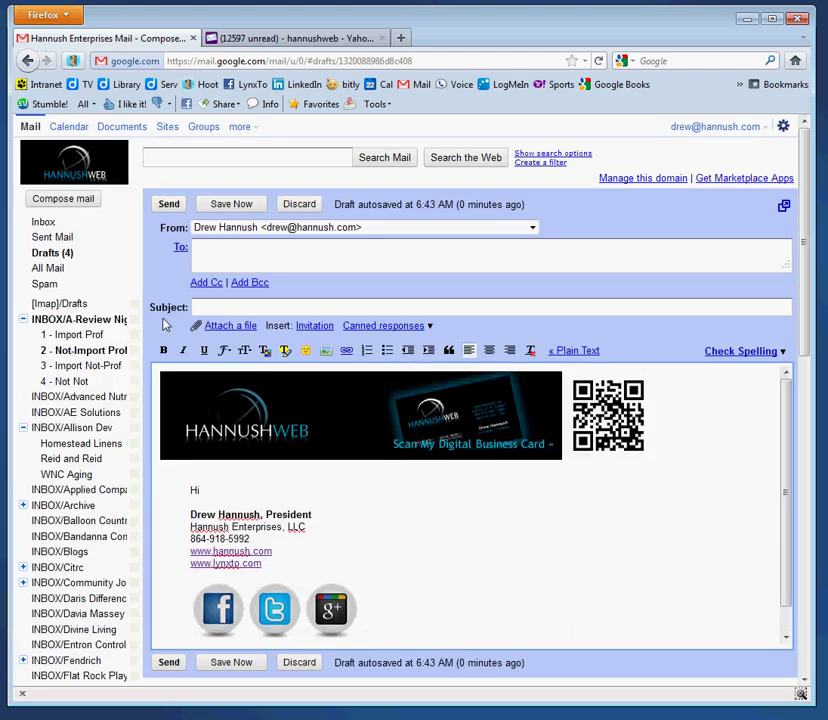
{"action": "left_click", "coordinate": [61, 204]}
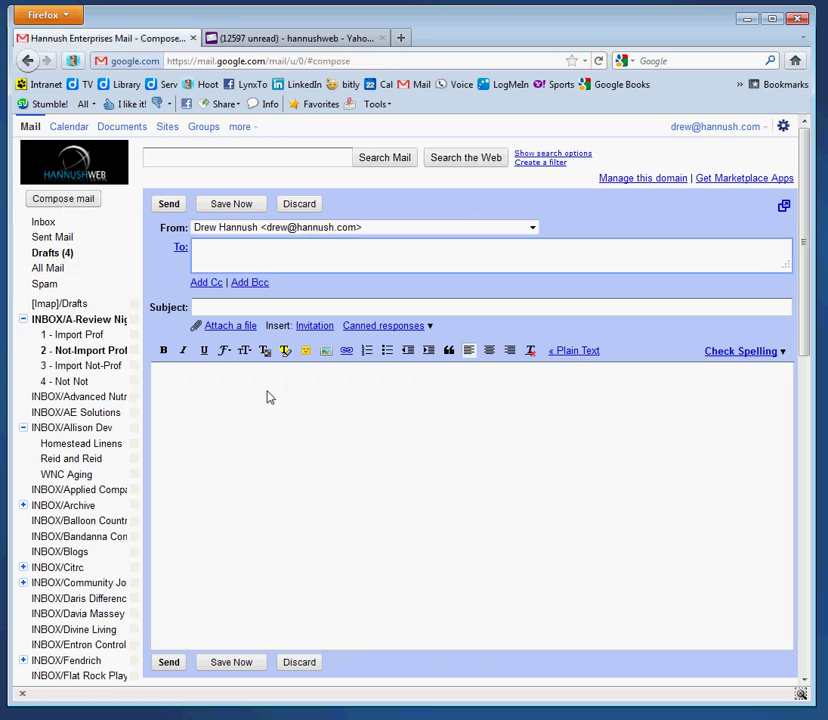
Insert the Test canned response into the new message body.
{"action": "left_click", "coordinate": [240, 418]}
{"action": "left_click", "coordinate": [411, 328]}
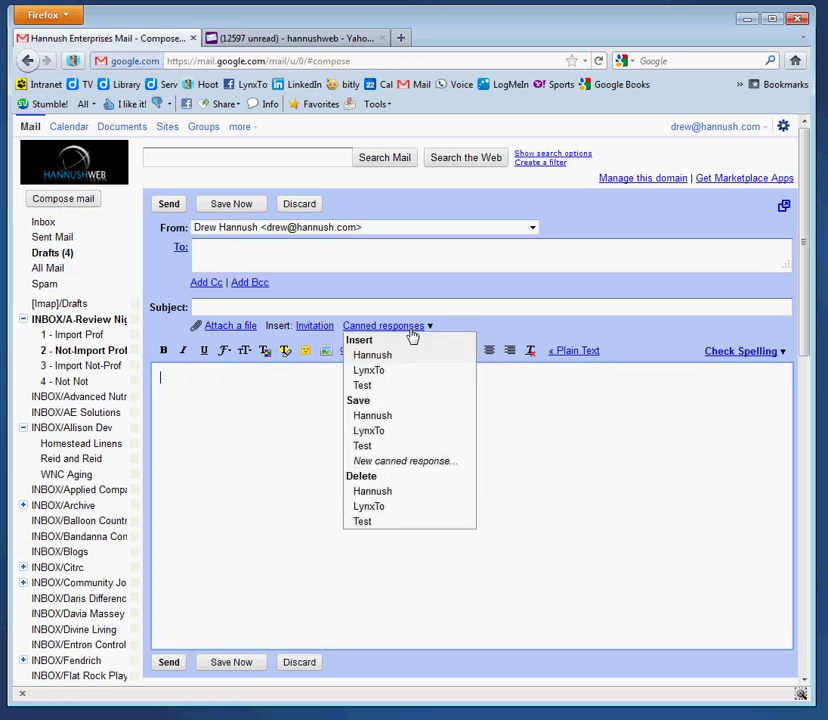
{"action": "left_click", "coordinate": [363, 385]}
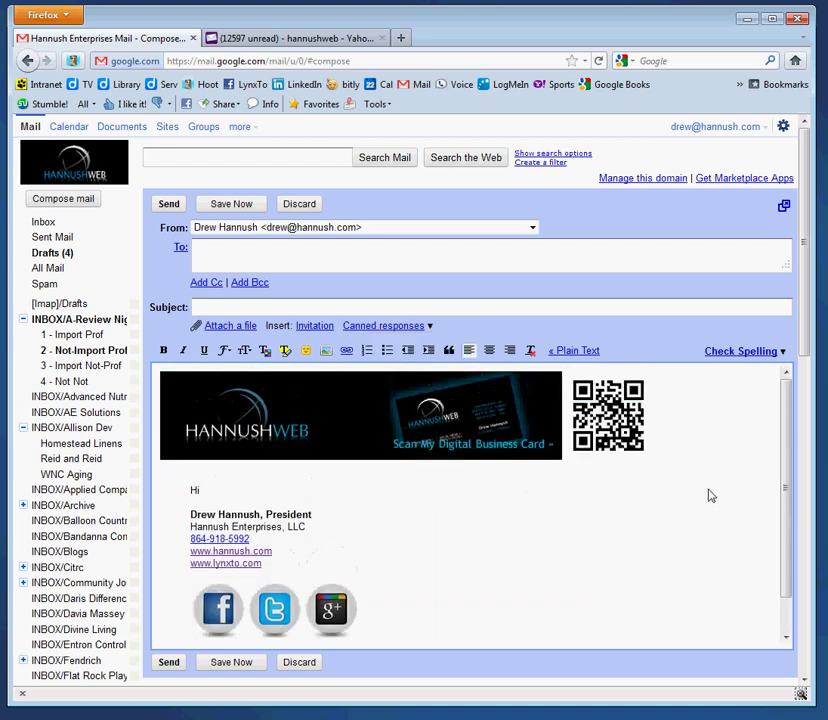
Complete the greeting as 'Hi There,' and add 'Information in here.' and 'Thanks' lines, then go to the To field.
{"action": "scroll", "coordinate": [710, 495], "scroll_direction": "up", "scroll_amount": 1}
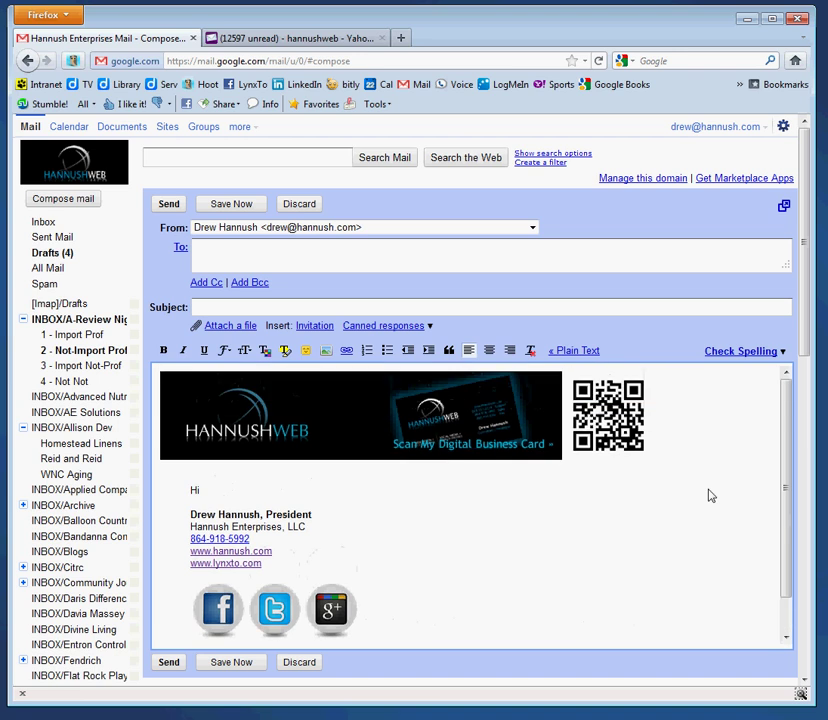
{"action": "left_click", "coordinate": [214, 493]}
{"action": "type", "text": "There,"}
{"action": "key", "text": "Return"}
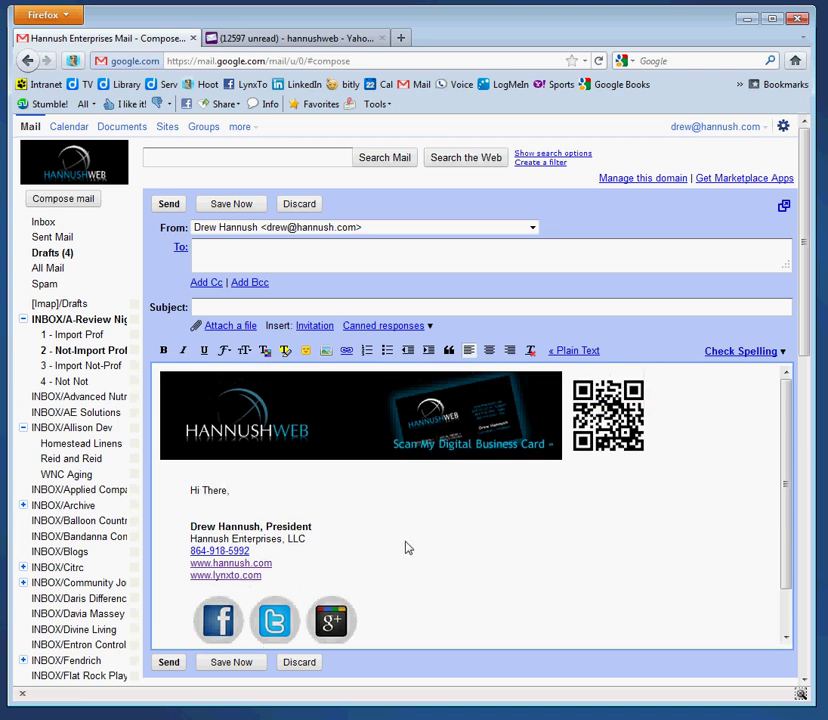
{"action": "key", "text": "Return"}
{"action": "type", "text": "or"}
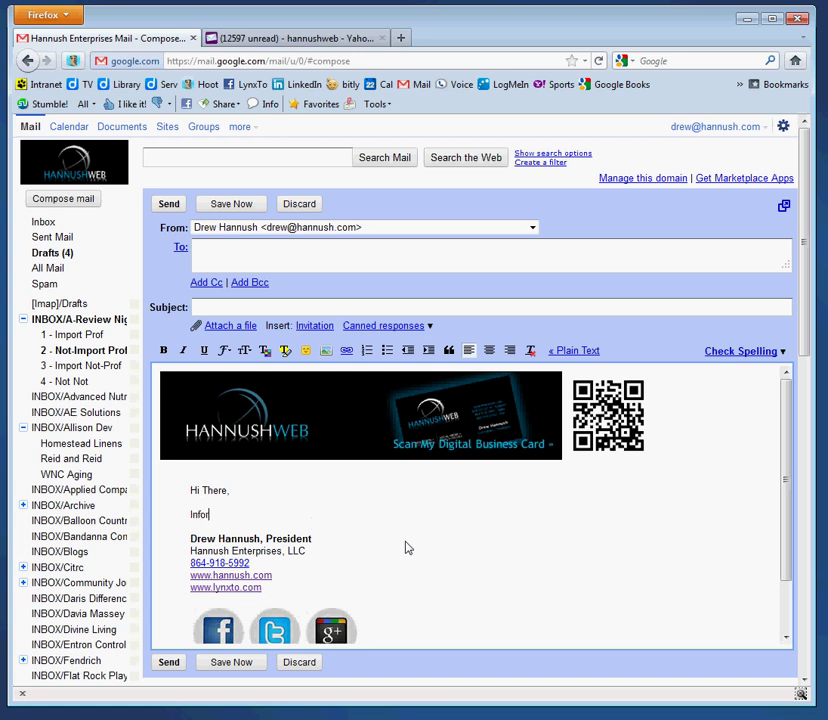
{"action": "type", "text": "mation in here."}
{"action": "key", "text": "Return"}
{"action": "key", "text": "Return"}
{"action": "type", "text": "Thanks"}
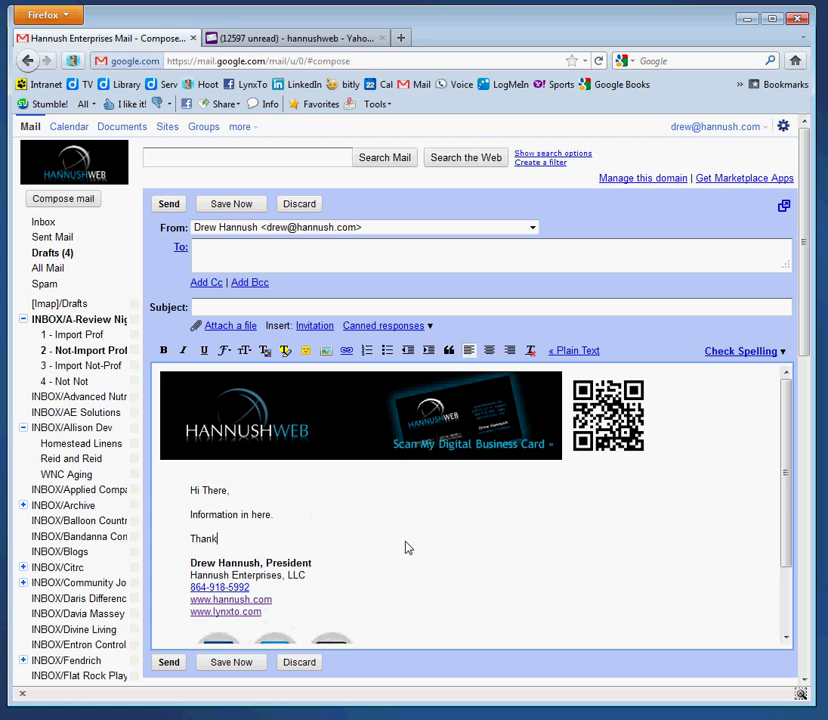
{"action": "left_click", "coordinate": [285, 306]}
{"action": "left_click", "coordinate": [228, 250]}
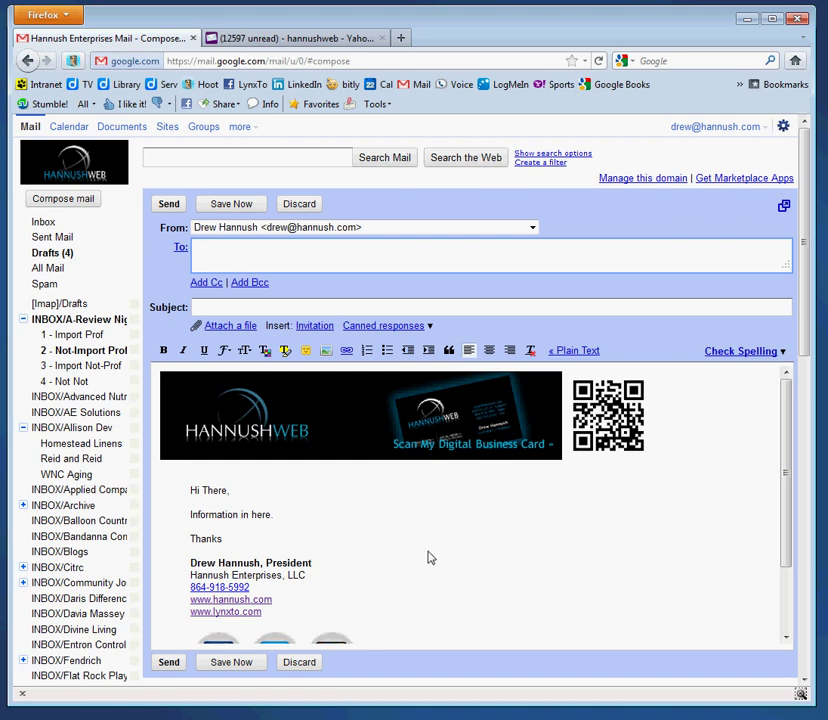
Compose another new message and insert the LynxTo canned response with its banner and icons.
{"action": "left_click", "coordinate": [385, 326]}
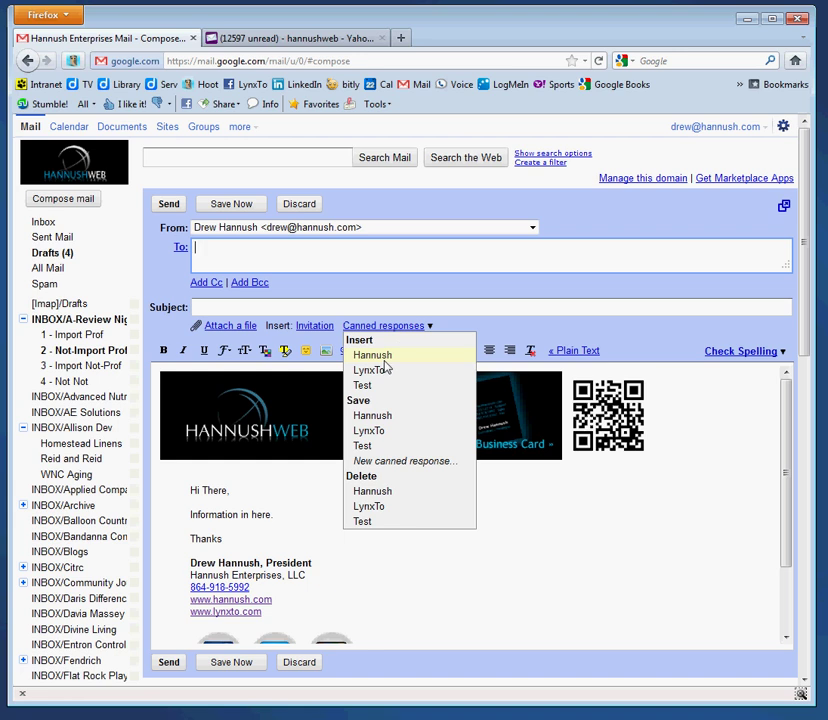
{"action": "left_click", "coordinate": [510, 582]}
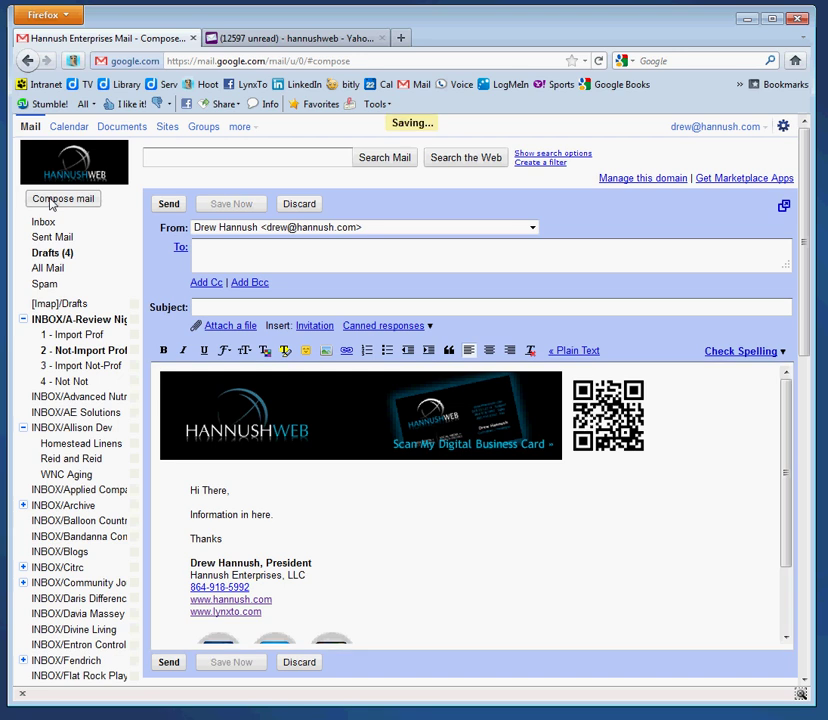
{"action": "left_click", "coordinate": [54, 200]}
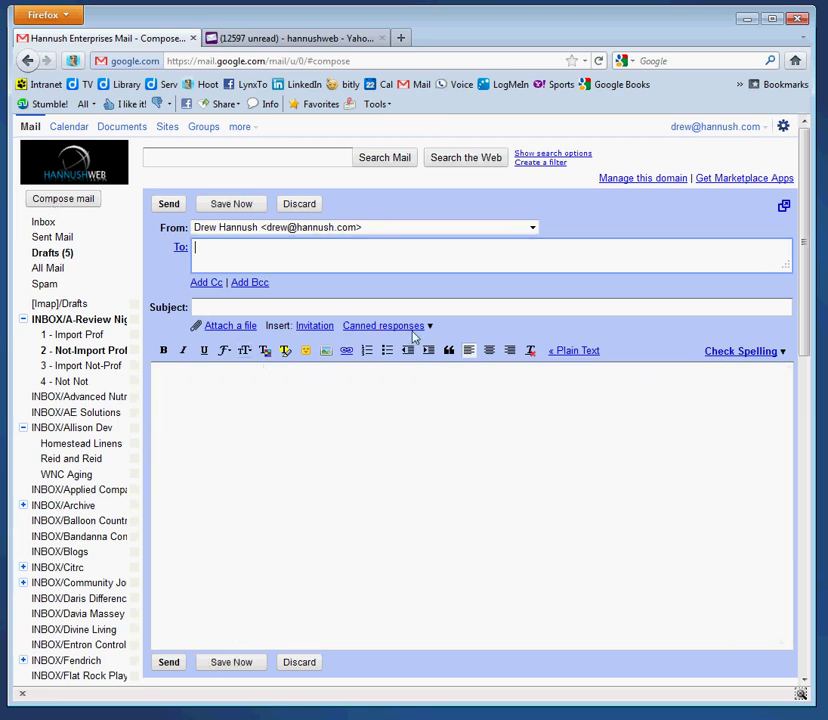
{"action": "left_click", "coordinate": [414, 332]}
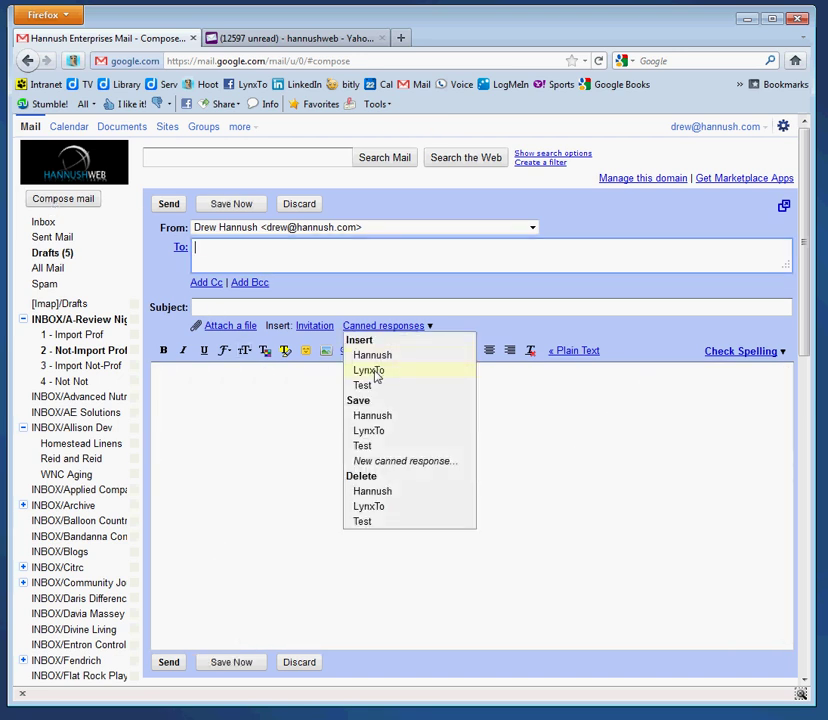
{"action": "left_click", "coordinate": [370, 371]}
{"action": "scroll", "coordinate": [662, 502], "scroll_direction": "down", "scroll_amount": 2}
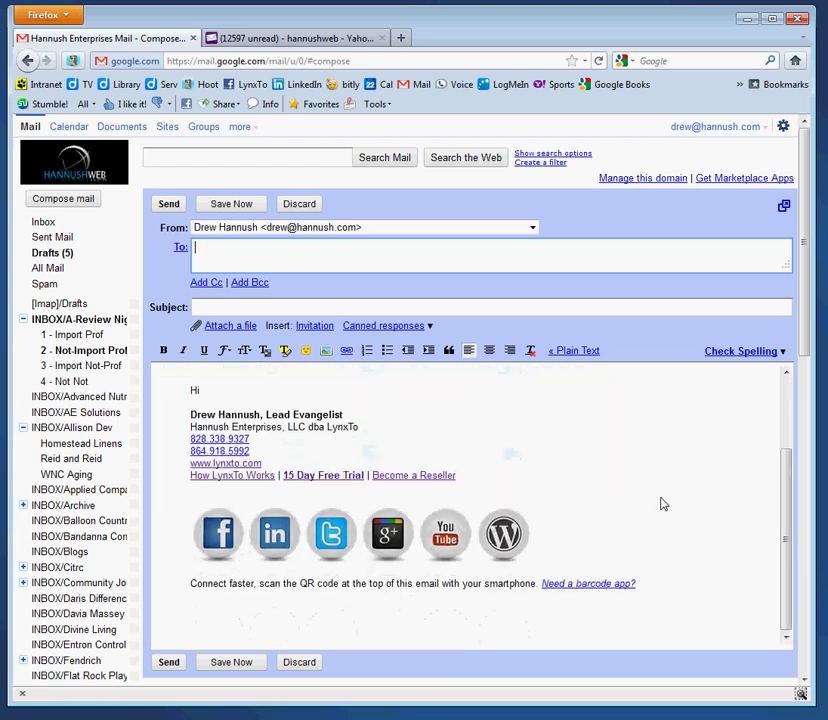
{"action": "scroll", "coordinate": [661, 503], "scroll_direction": "up", "scroll_amount": 2}
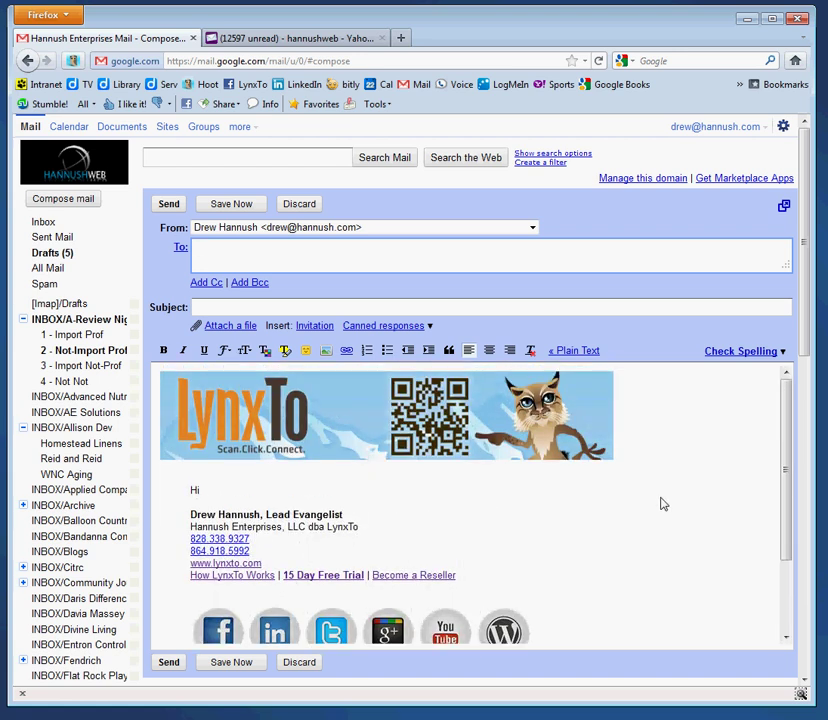